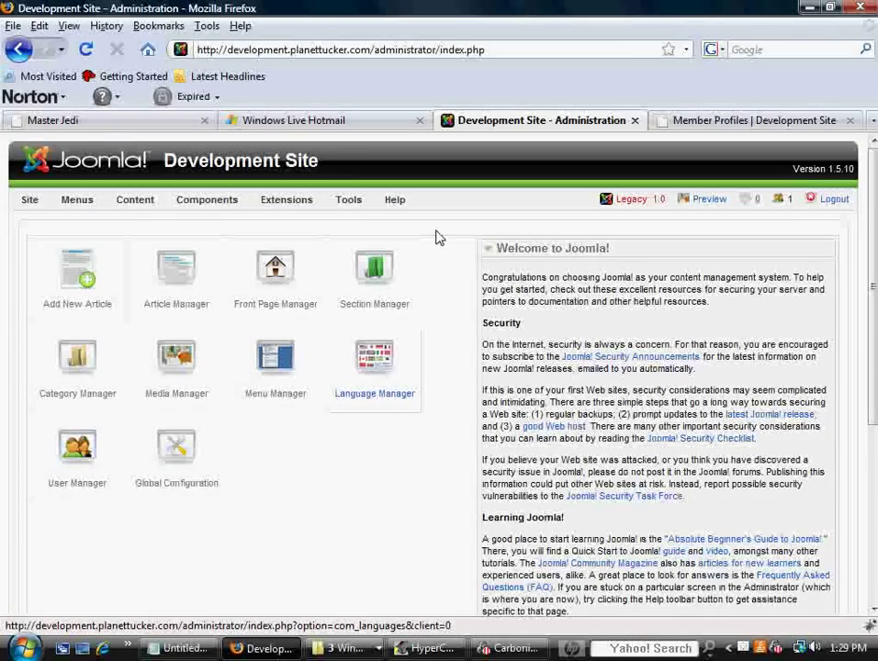
Open the Member Profiles list for editing in Community Builder's List Management
mouse_move(209, 204)
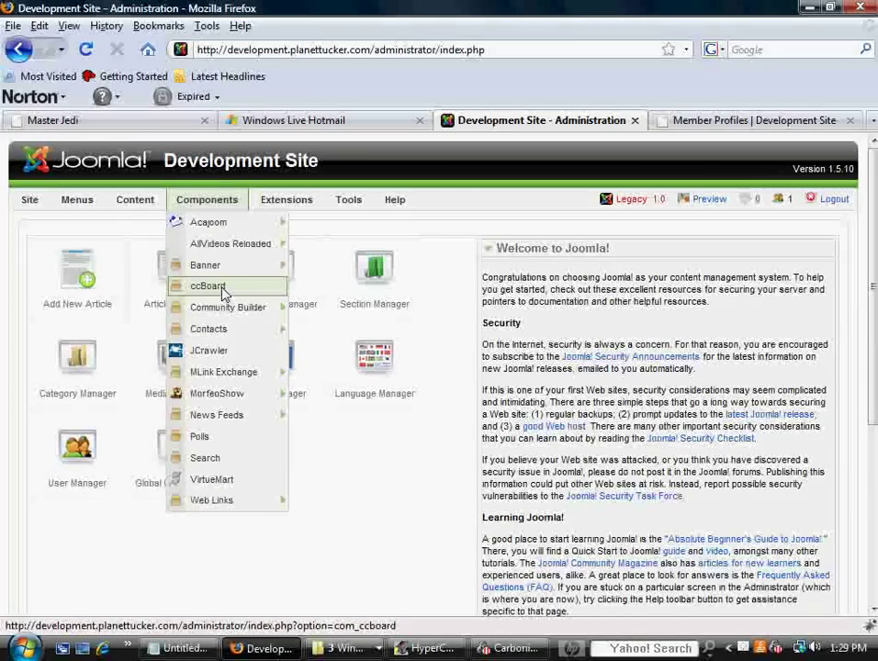
mouse_move(227, 306)
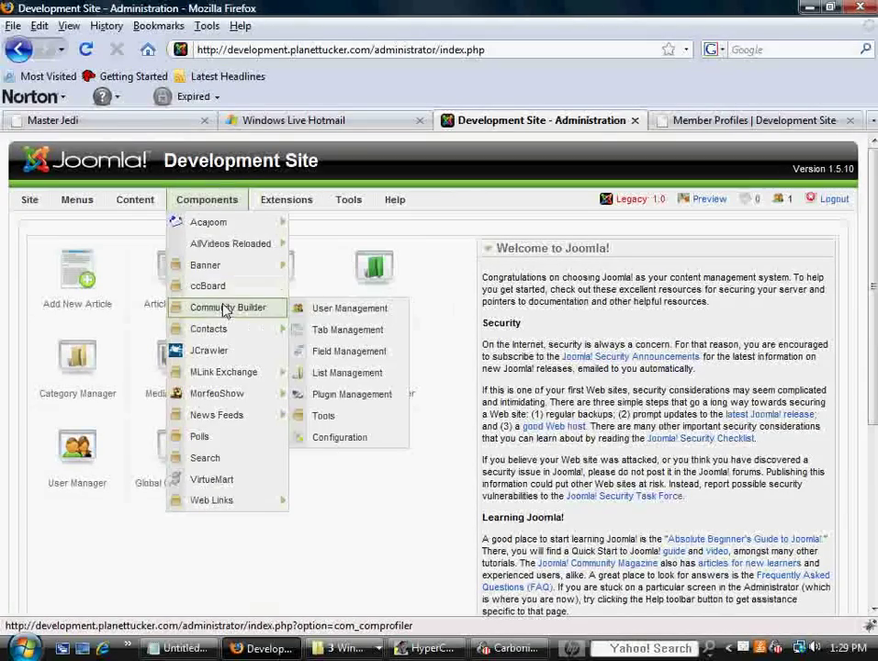
left_click(348, 373)
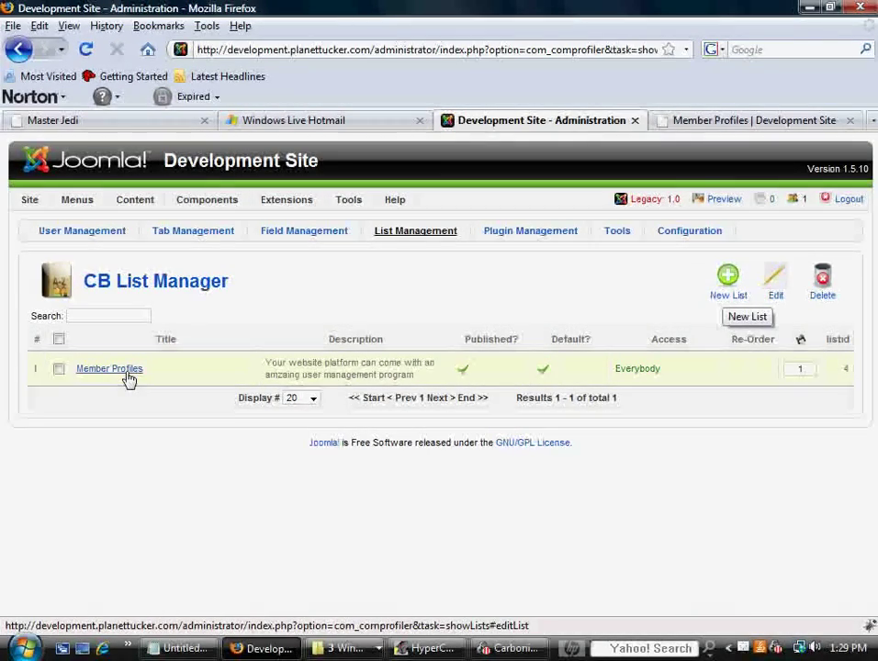
left_click(128, 375)
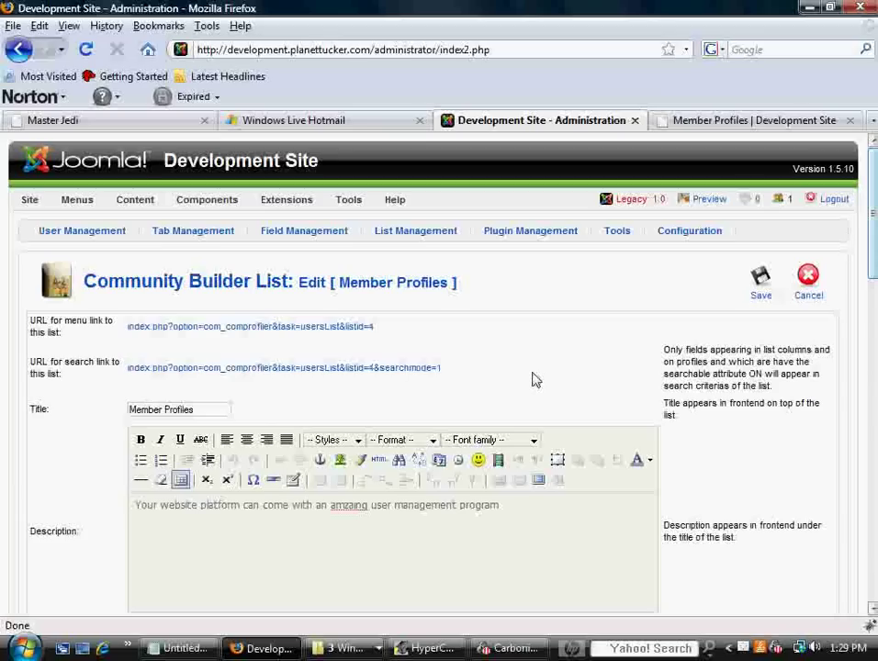
left_click_drag(442, 368, 26, 327)
left_click(477, 336)
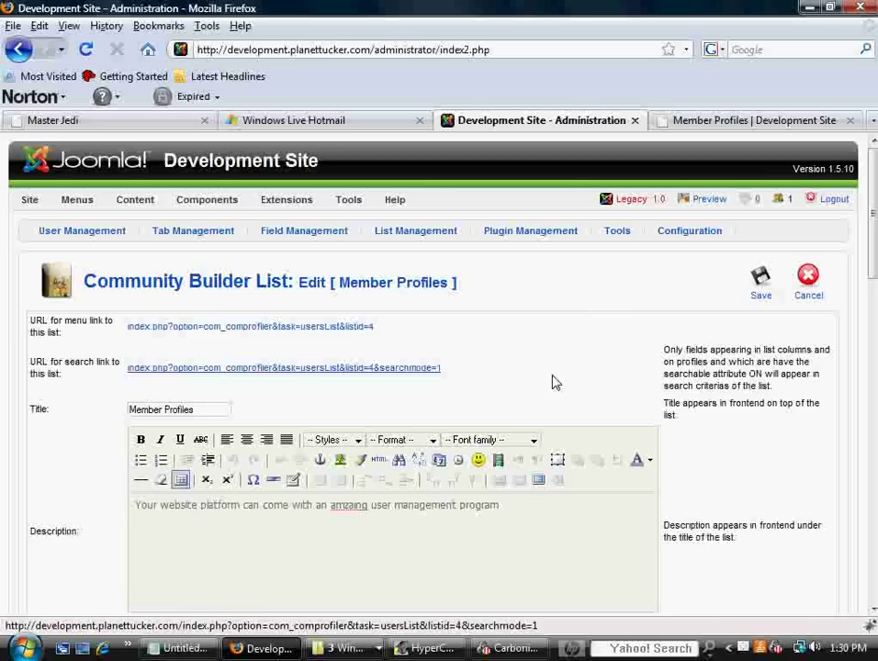
Correct the misspelled word in the list's description to "amazing"
scroll(555, 383, "down", 1)
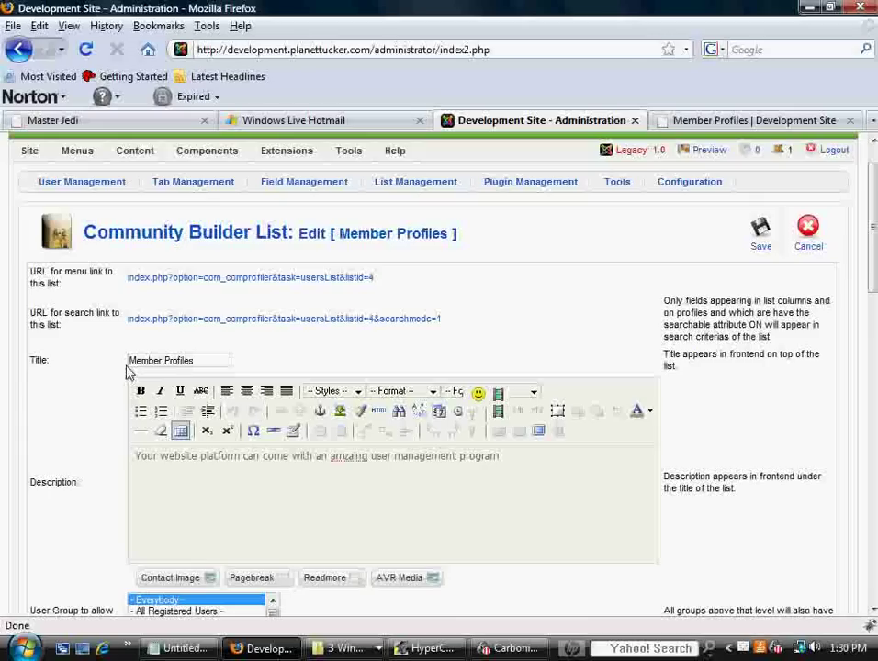
scroll(276, 486, "down", 2)
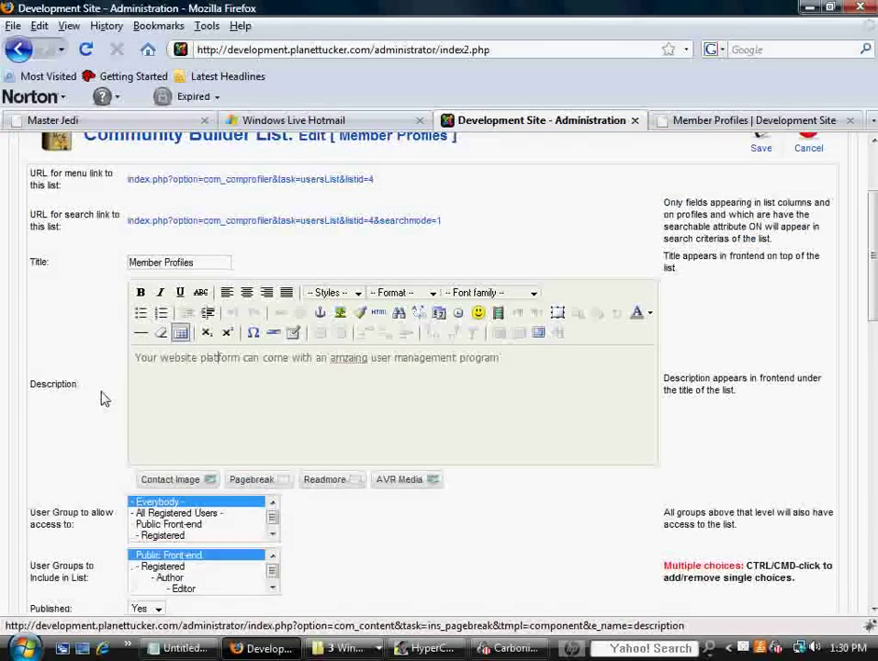
right_click(357, 358)
left_click(394, 371)
scroll(245, 398, "down", 1)
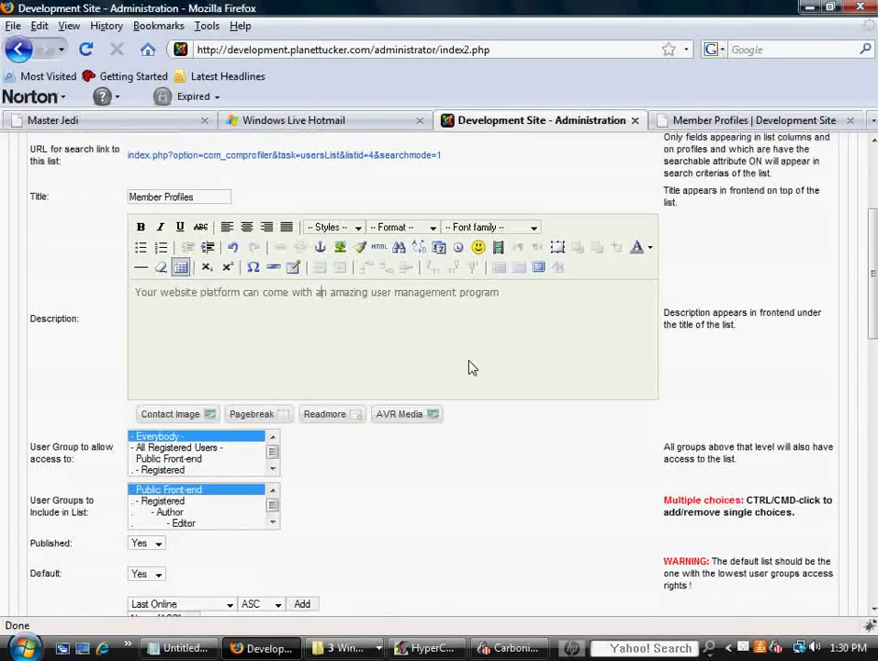
View the published Member Profiles page on the front-end site and return to the administration page
left_click(707, 121)
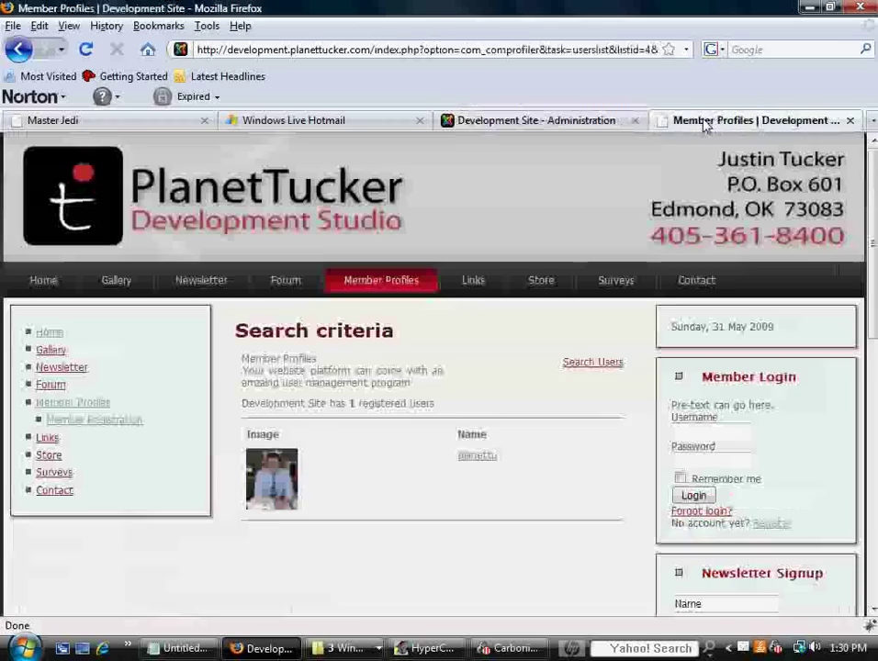
left_click(382, 287)
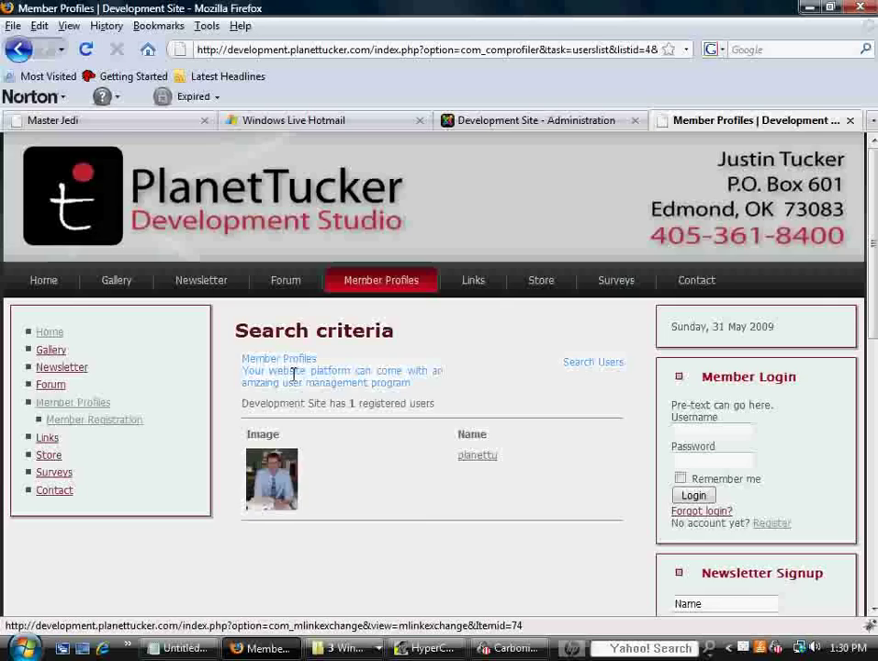
left_click(562, 122)
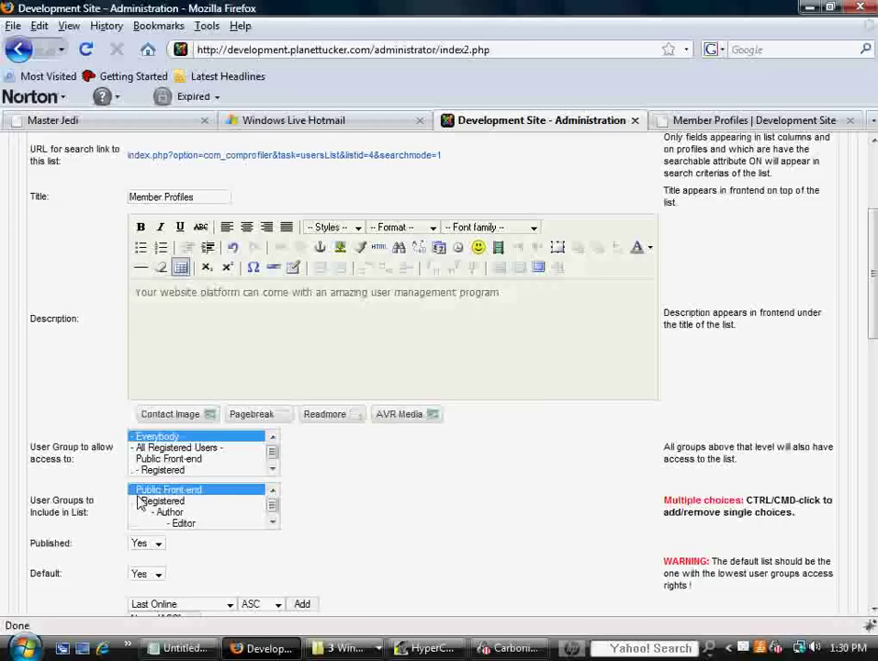
Review the user groups available for inclusion in the Member Profiles list
scroll(91, 480, "down", 1)
scroll(60, 498, "up", 1)
scroll(61, 491, "up", 1)
scroll(61, 496, "down", 1)
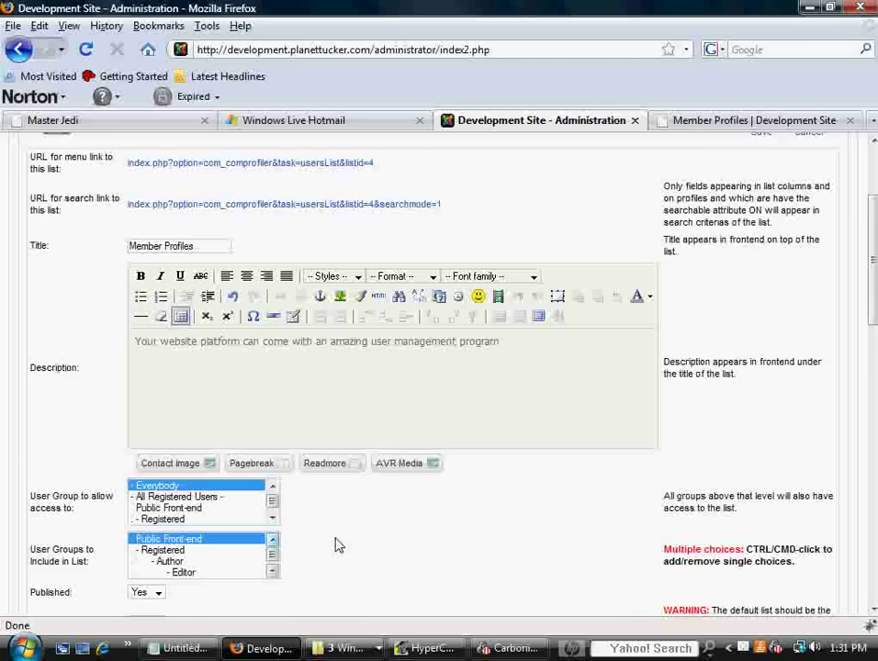
Examine the User List and User Profile settings in the Community Builder configuration, including the groups under Allow Access To
scroll(340, 514, "up", 3)
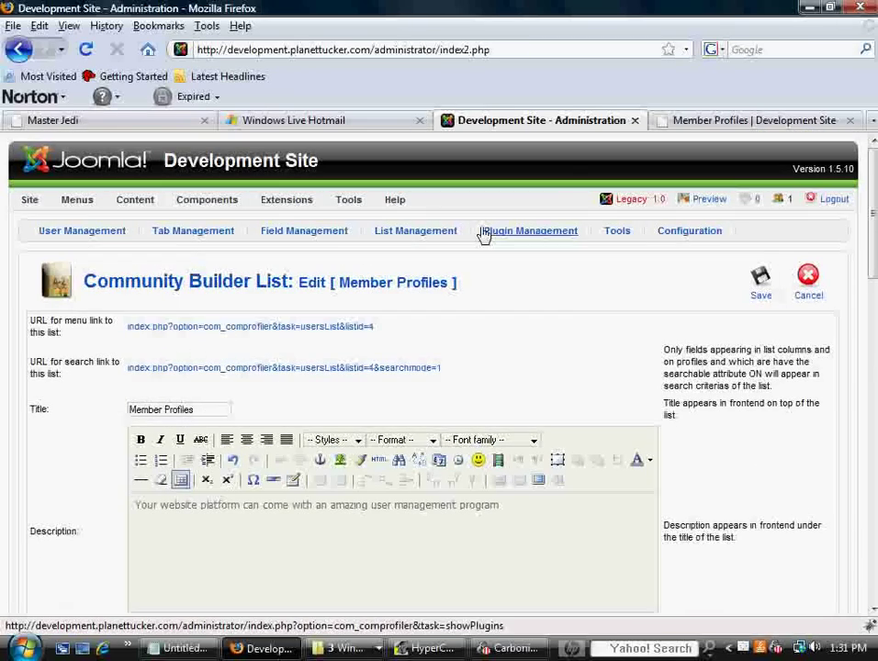
left_click(689, 233)
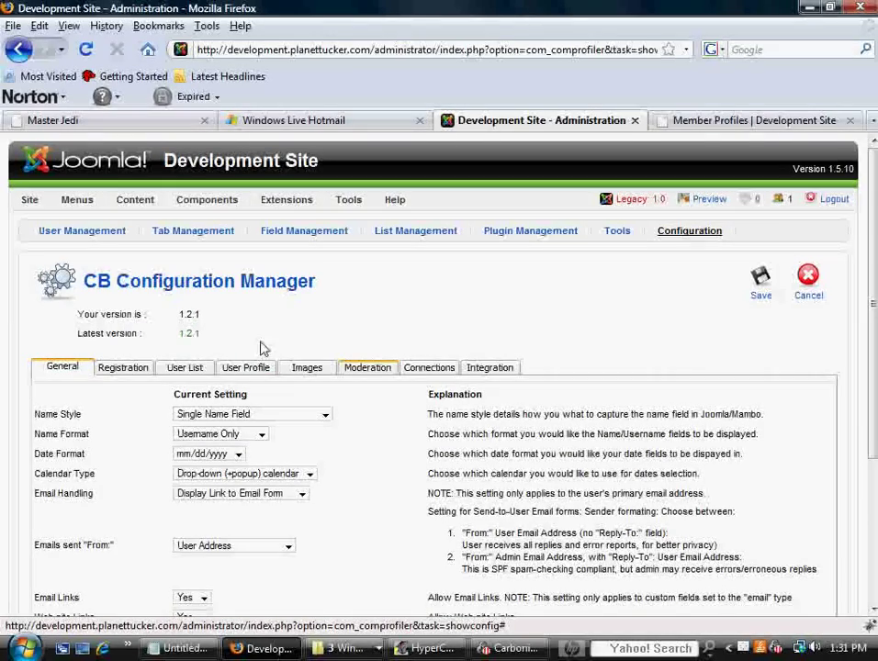
left_click(181, 371)
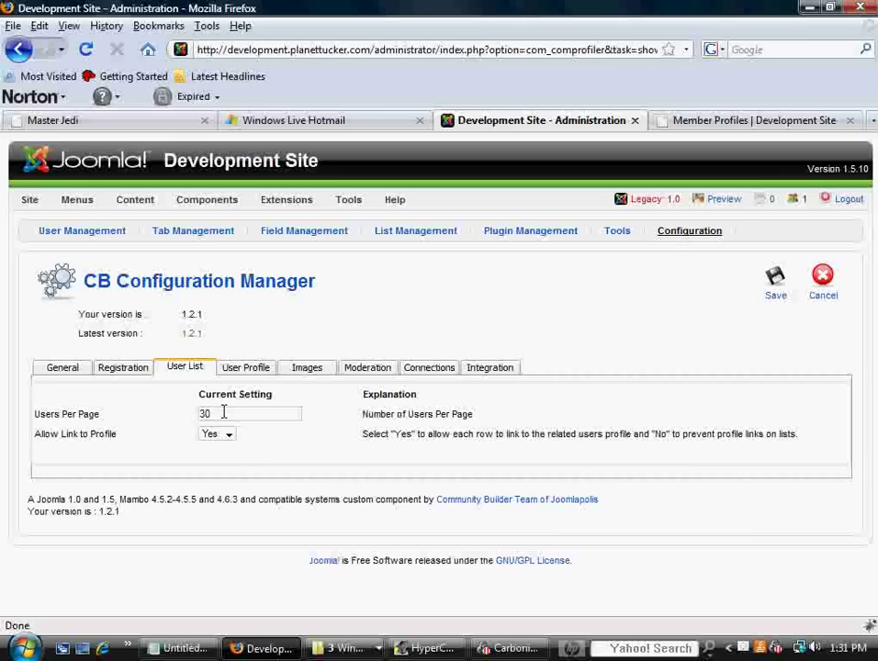
left_click(246, 368)
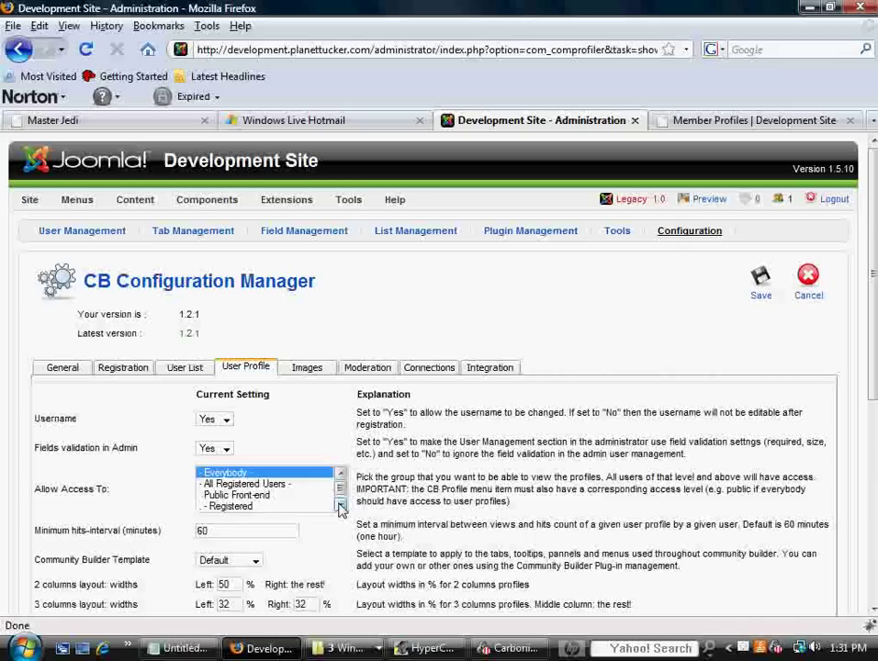
scroll(339, 503, "down", 2)
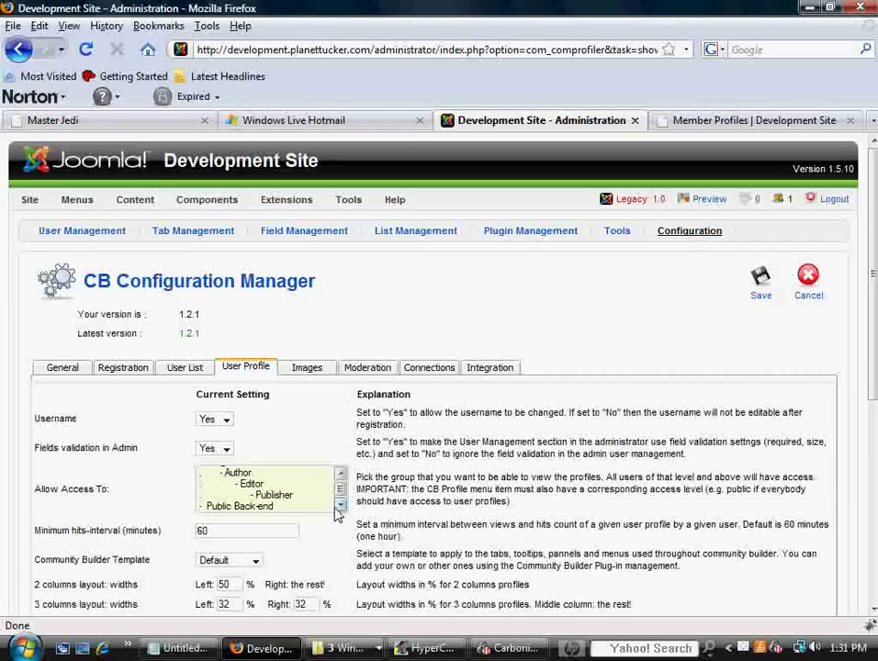
scroll(339, 503, "down", 1)
scroll(339, 487, "down", 2)
scroll(339, 476, "up", 2)
scroll(339, 476, "up", 3)
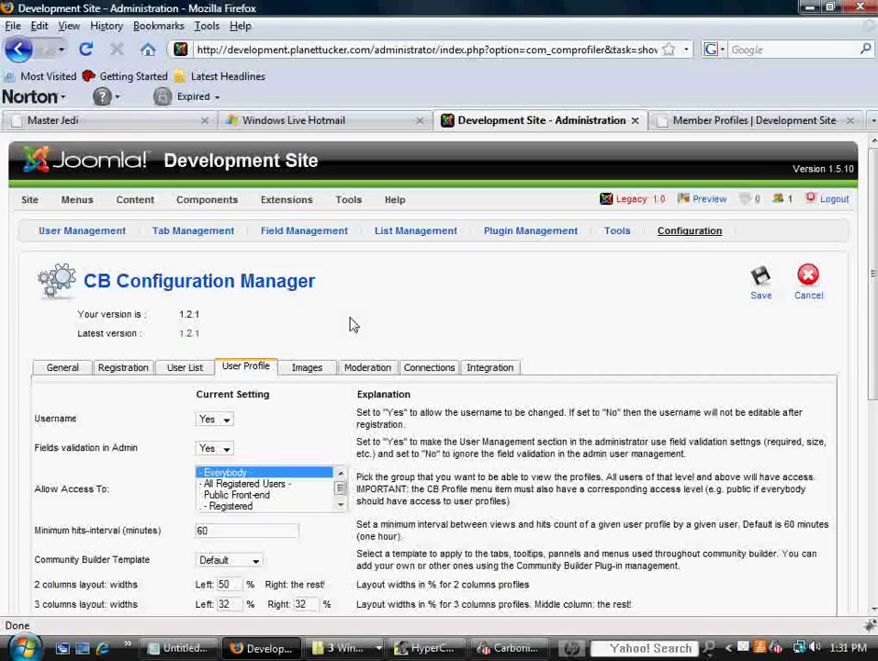
Reopen the Member Profiles list for editing from List Management and check its Published options
left_click(425, 233)
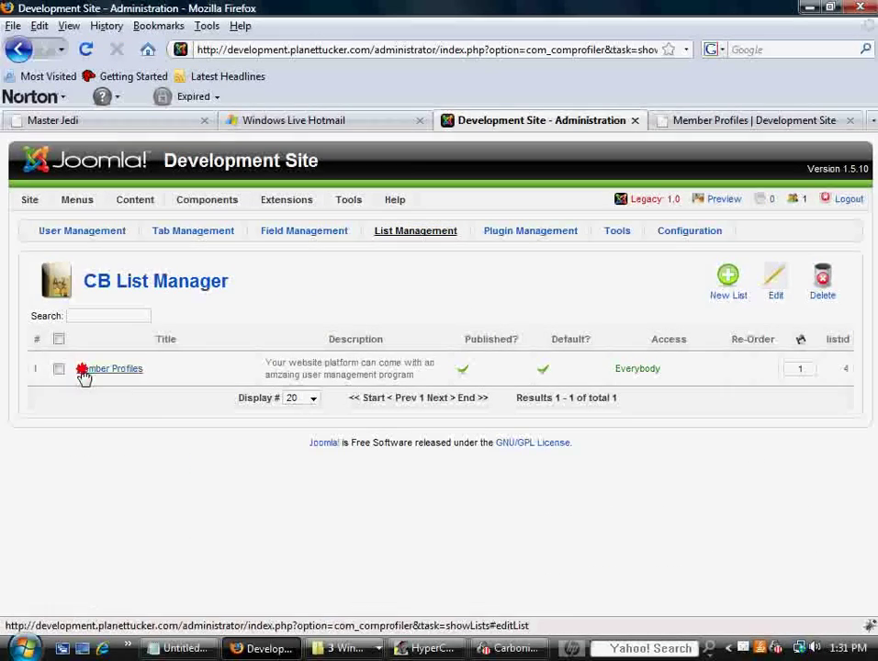
left_click(85, 368)
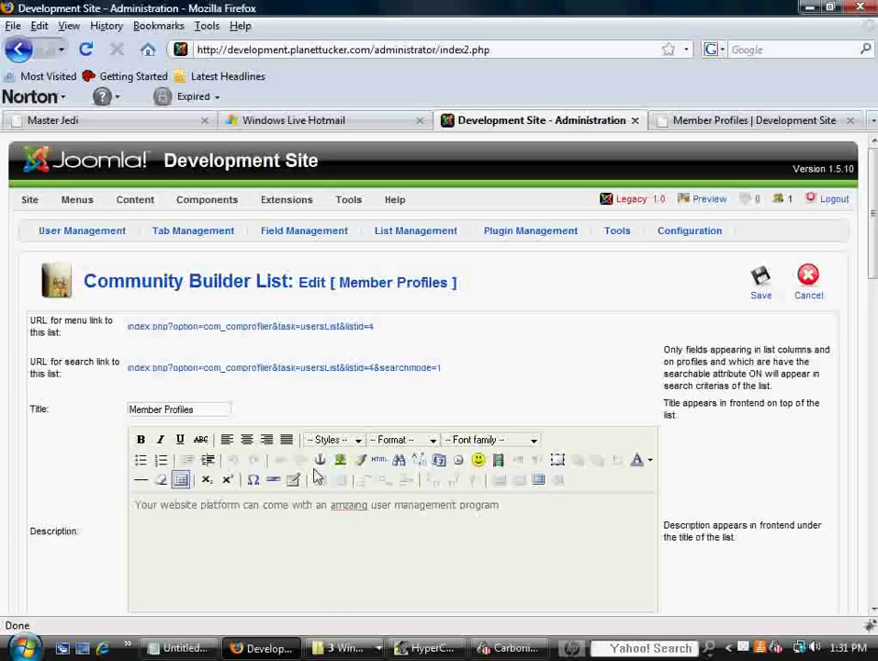
scroll(372, 496, "down", 3)
scroll(370, 376, "down", 3)
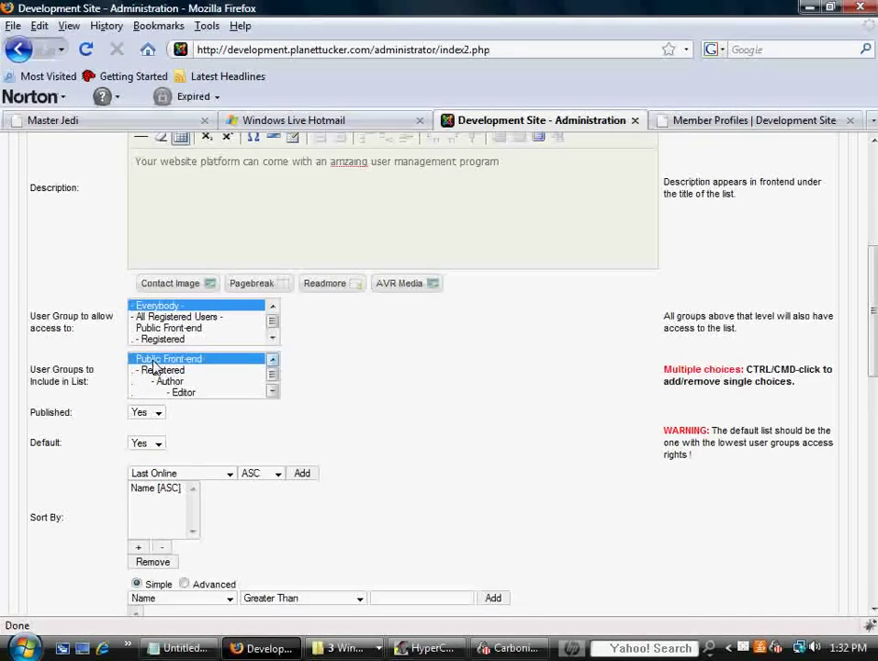
left_click(158, 412)
left_click(158, 412)
Remove the Name [ASC] entry from the list's Sort By criteria and look through the available sort fields
scroll(216, 441, "down", 1)
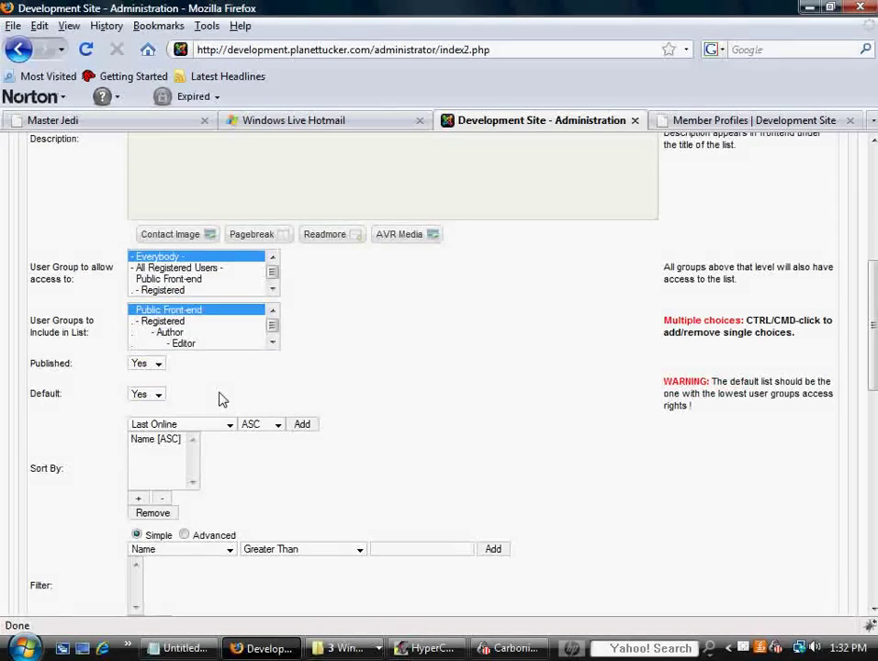
scroll(138, 377, "down", 1)
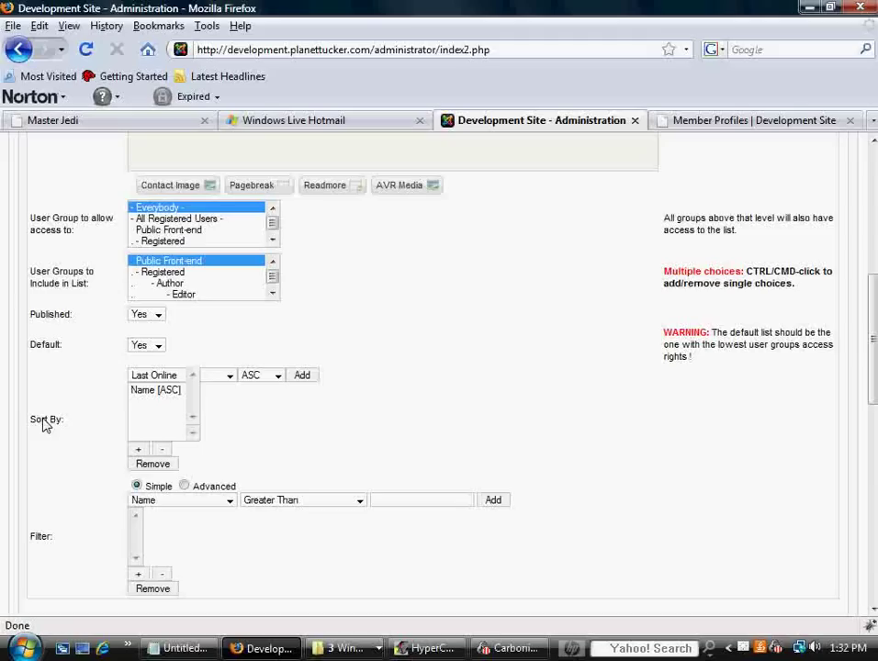
scroll(55, 404, "down", 2)
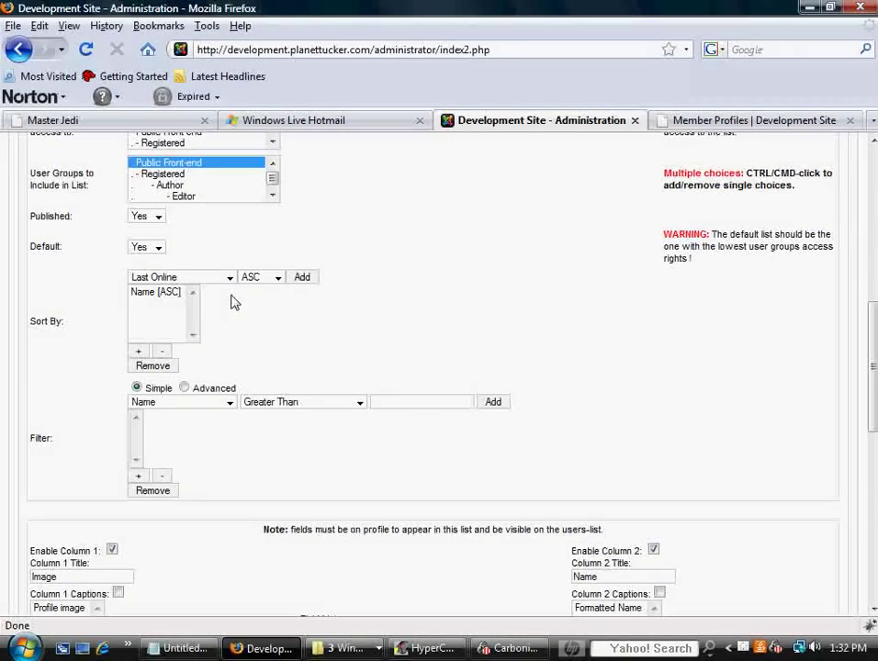
left_click(166, 294)
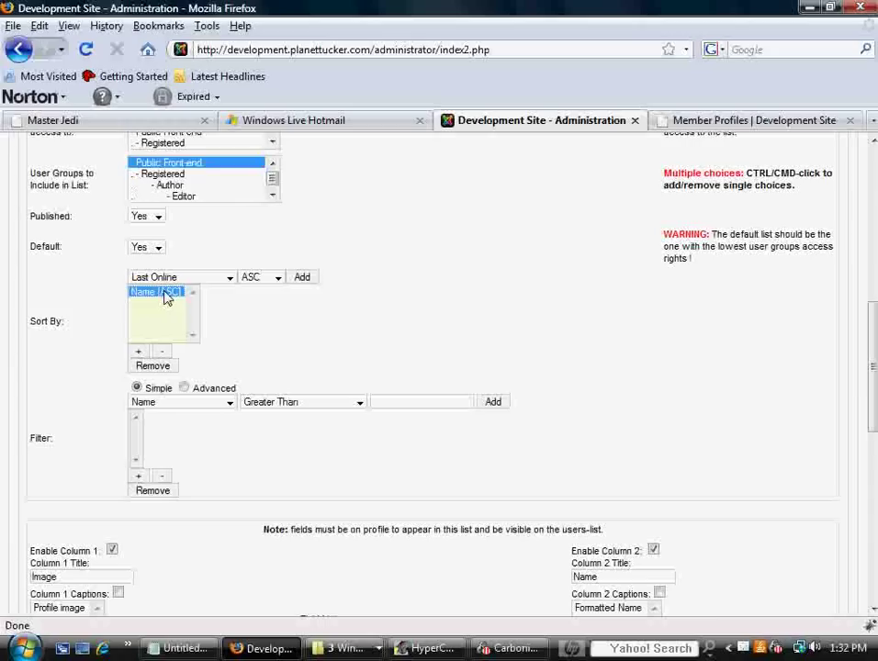
left_click(139, 366)
left_click(231, 278)
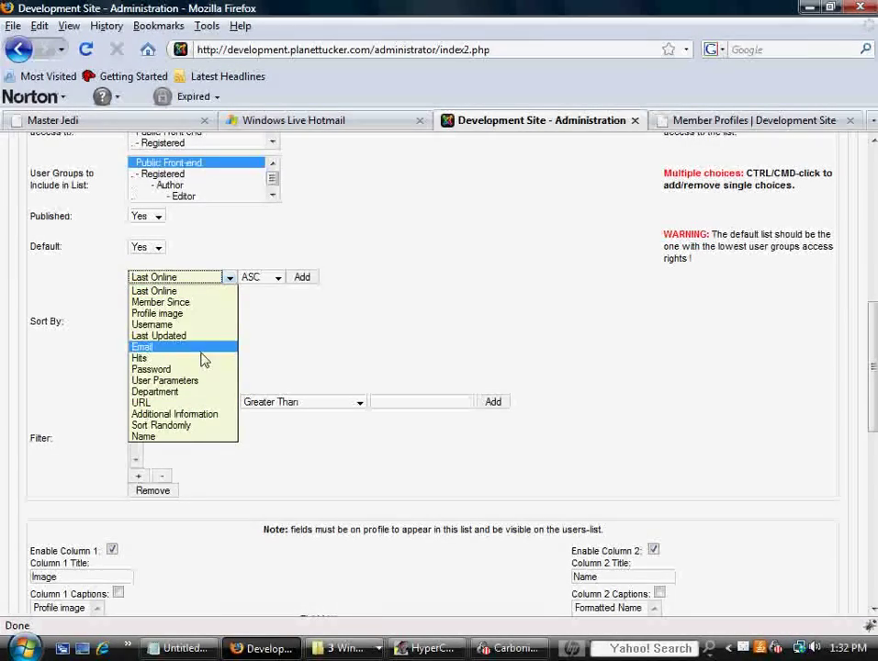
left_click(248, 359)
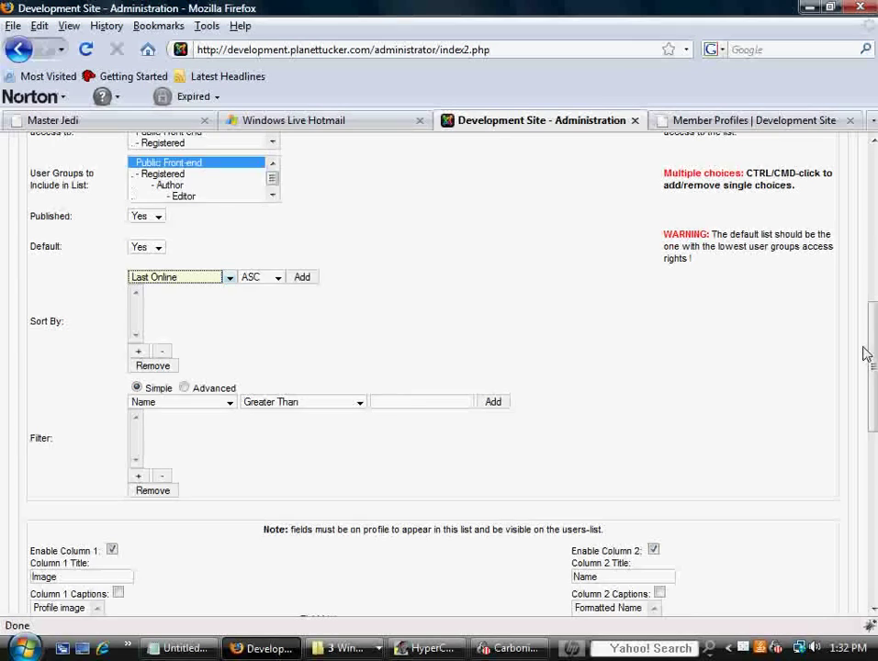
Add Name in ASC order to the list's Sort By criteria
scroll(868, 354, "up", 6)
scroll(868, 353, "up", 3)
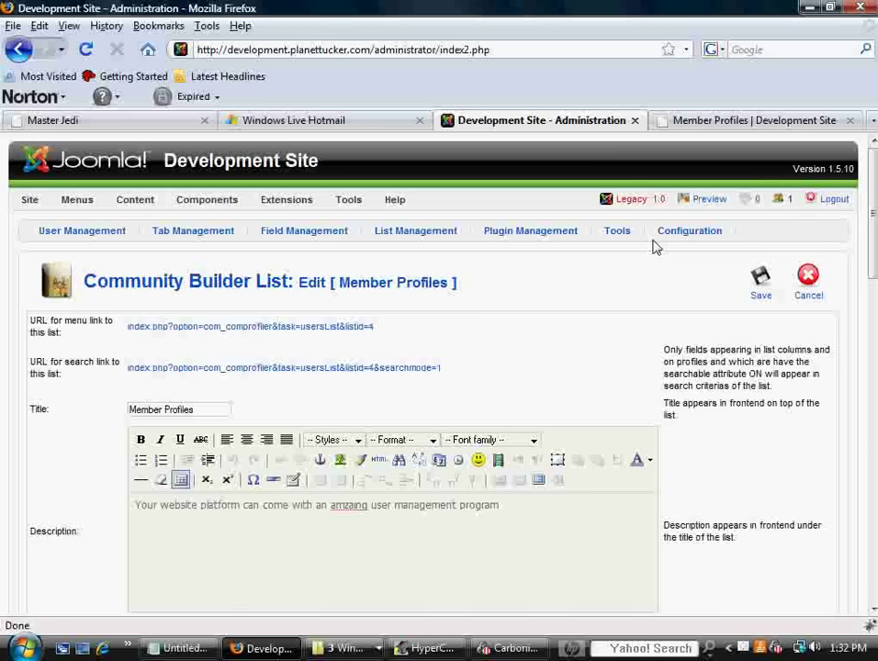
scroll(437, 367, "down", 15)
scroll(307, 363, "up", 5)
left_click(227, 278)
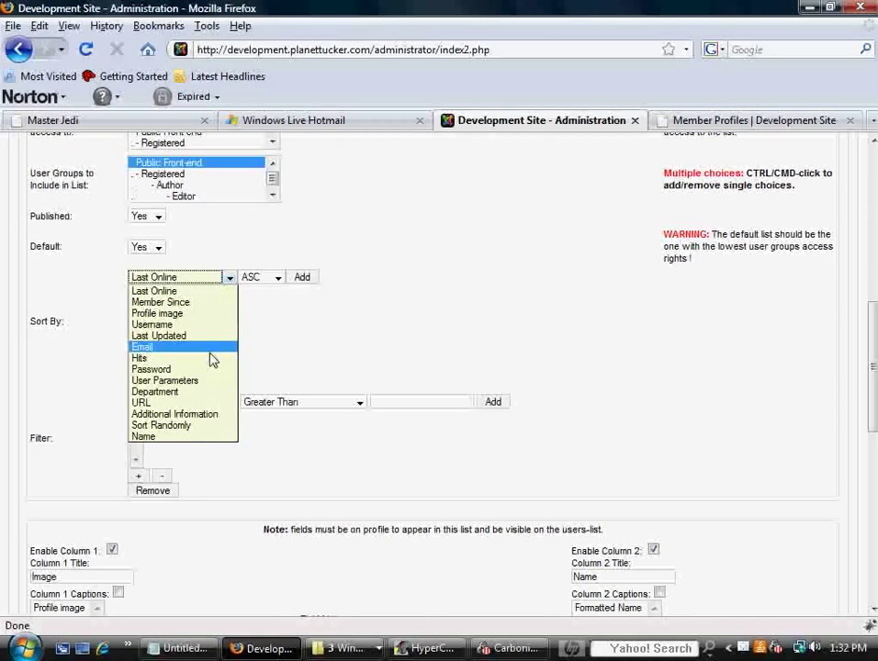
left_click(188, 438)
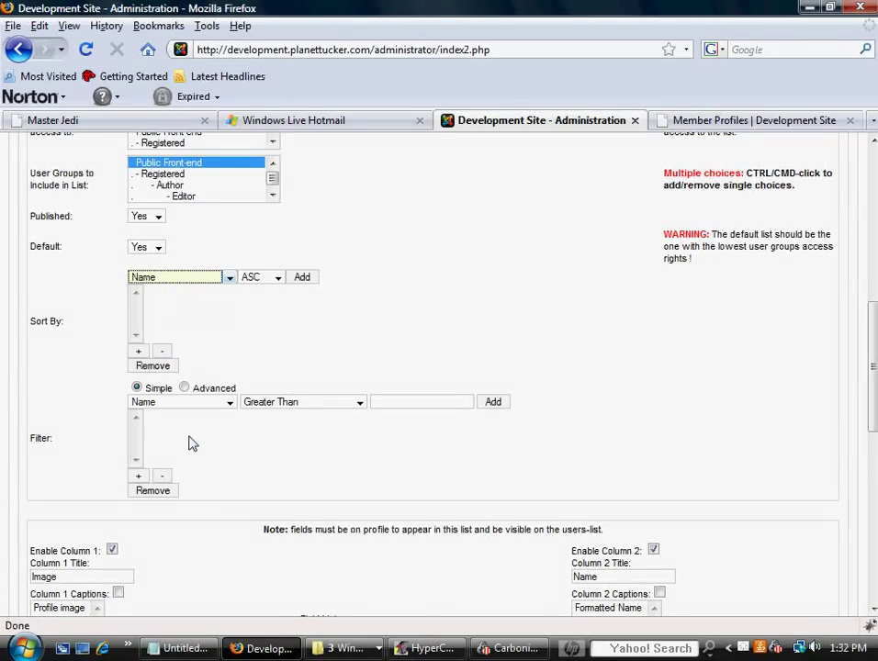
left_click(279, 278)
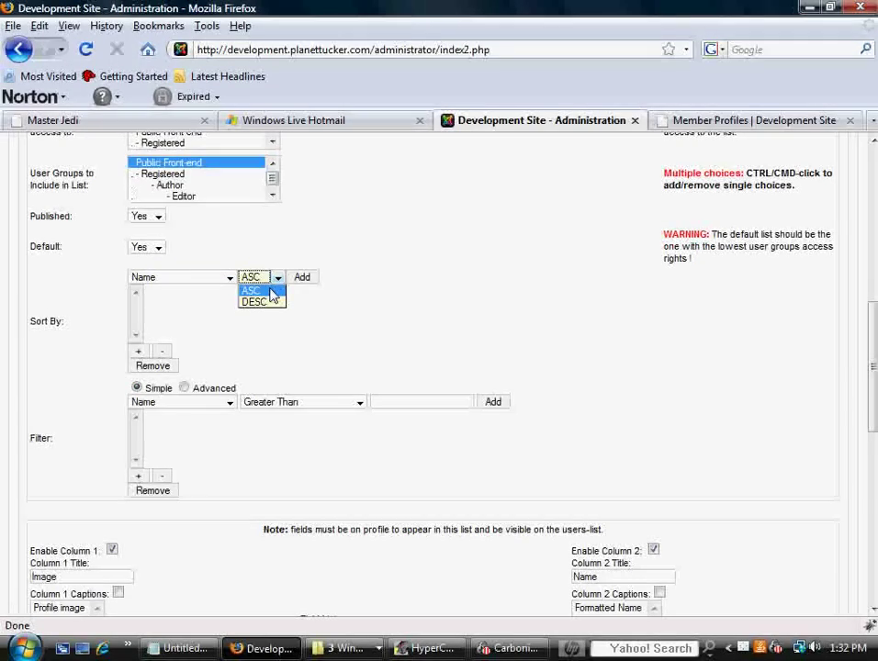
left_click(306, 284)
left_click(307, 283)
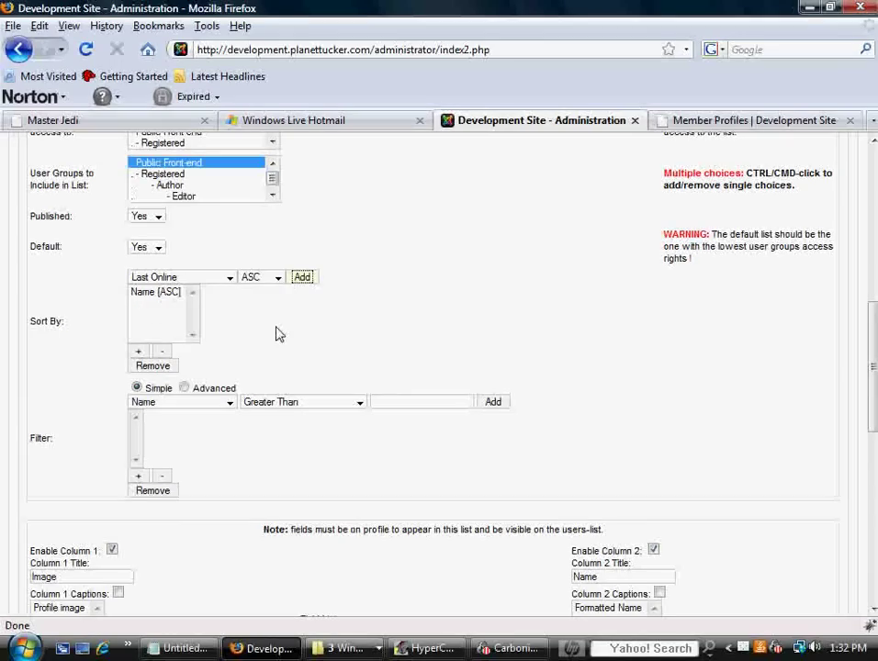
Add a simple filter to the Member Profiles list that requires Department to be Equal To Land
scroll(260, 315, "down", 1)
scroll(259, 315, "down", 1)
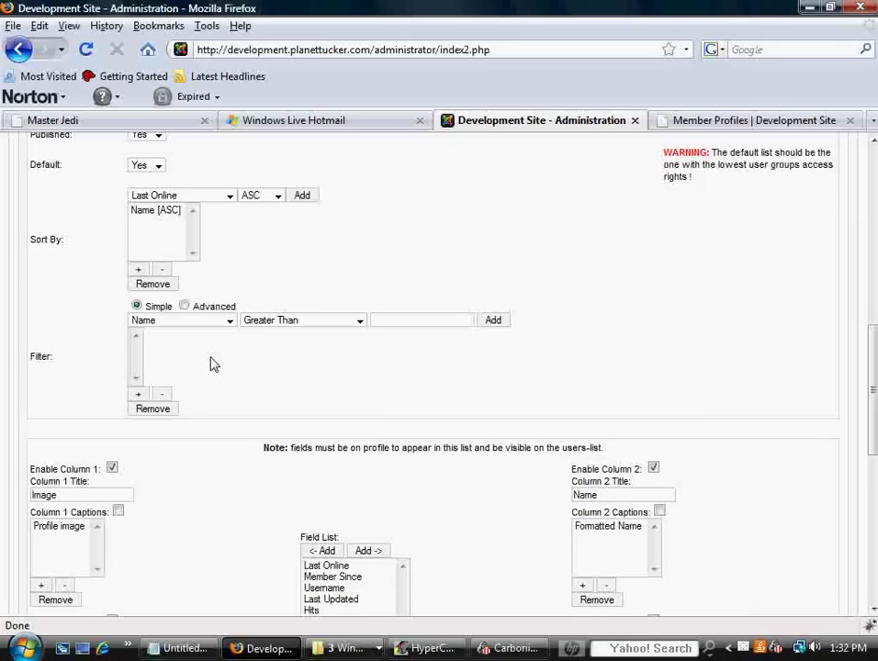
left_click(229, 320)
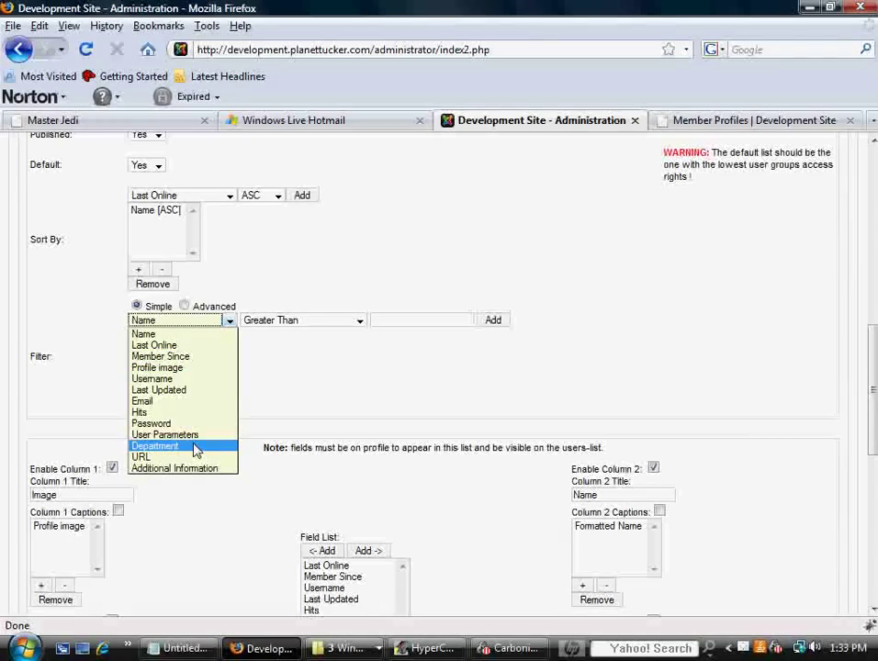
left_click(195, 446)
left_click(361, 321)
left_click(337, 379)
left_click(403, 318)
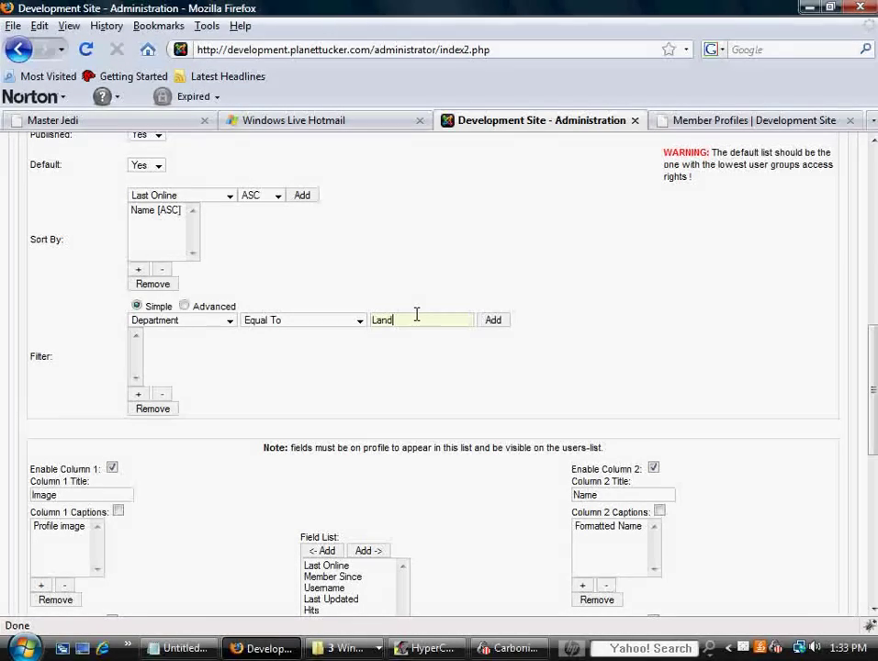
left_click(494, 323)
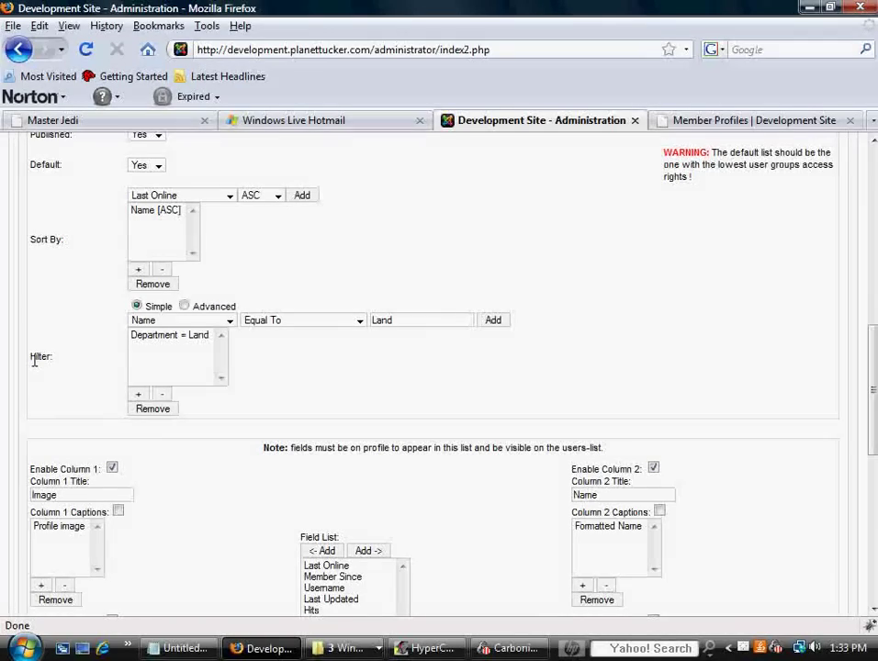
Look through the fields available for the list's Sort By and Filter criteria
left_click(229, 196)
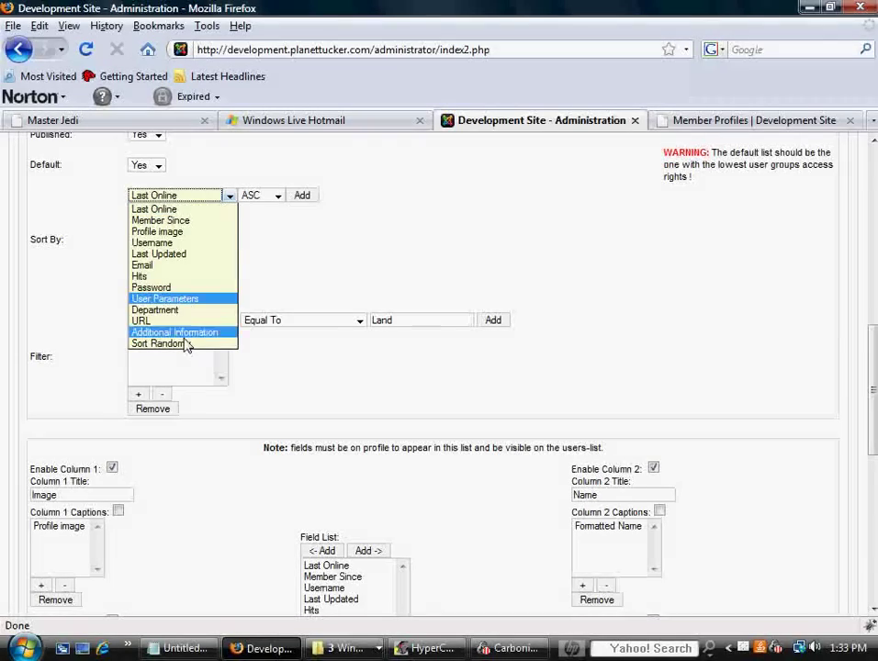
left_click(262, 261)
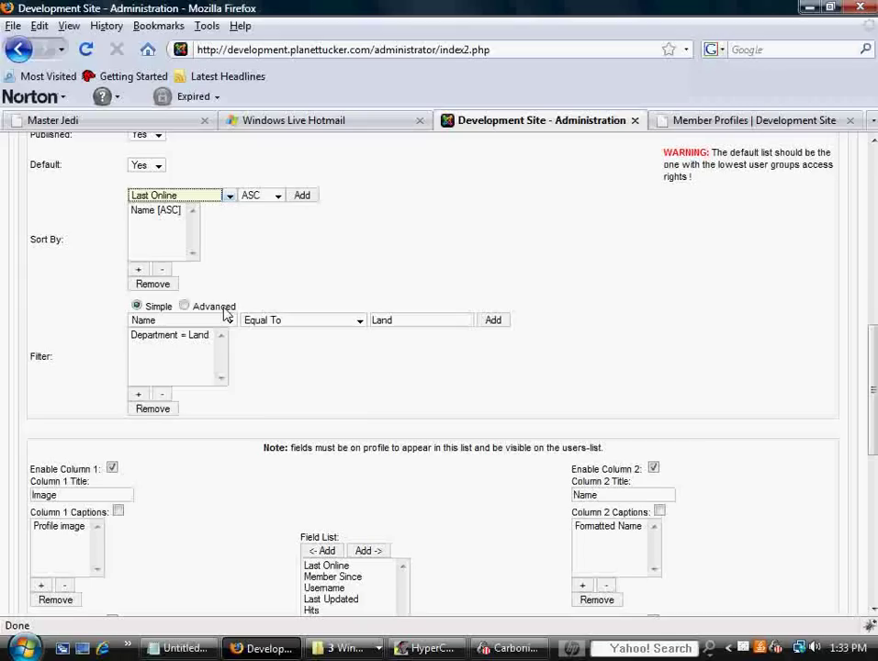
left_click(229, 320)
left_click(251, 259)
left_click(229, 321)
left_click(310, 370)
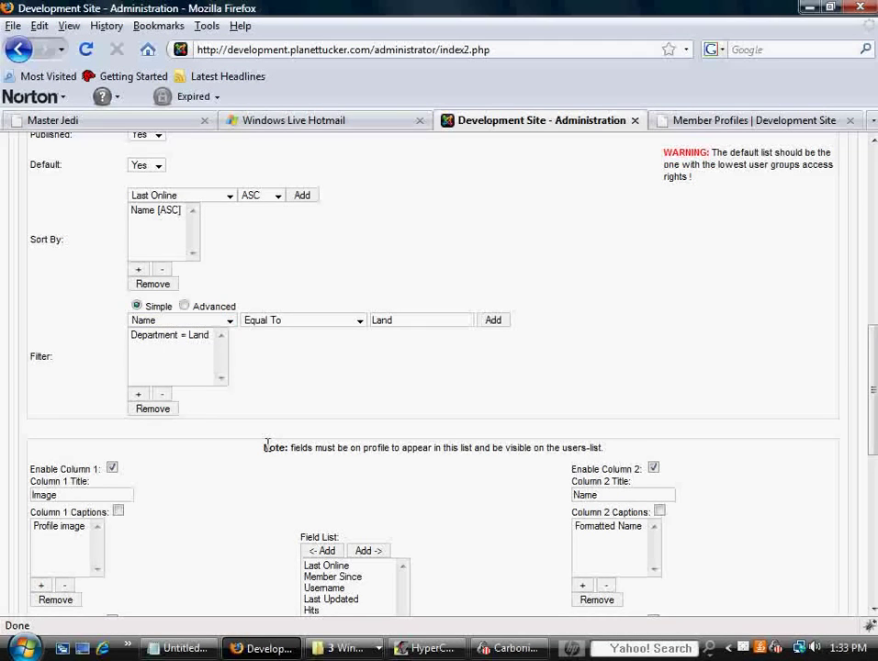
Compare the list's column settings with the Image and Name columns shown on the front-end Member Profiles page
scroll(271, 444, "down", 4)
scroll(261, 442, "down", 1)
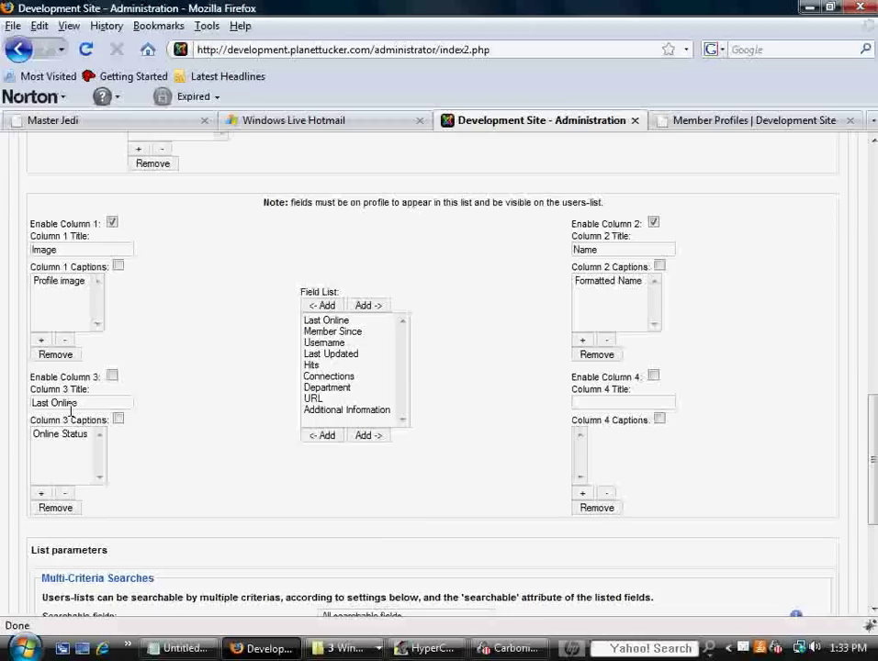
left_click(725, 122)
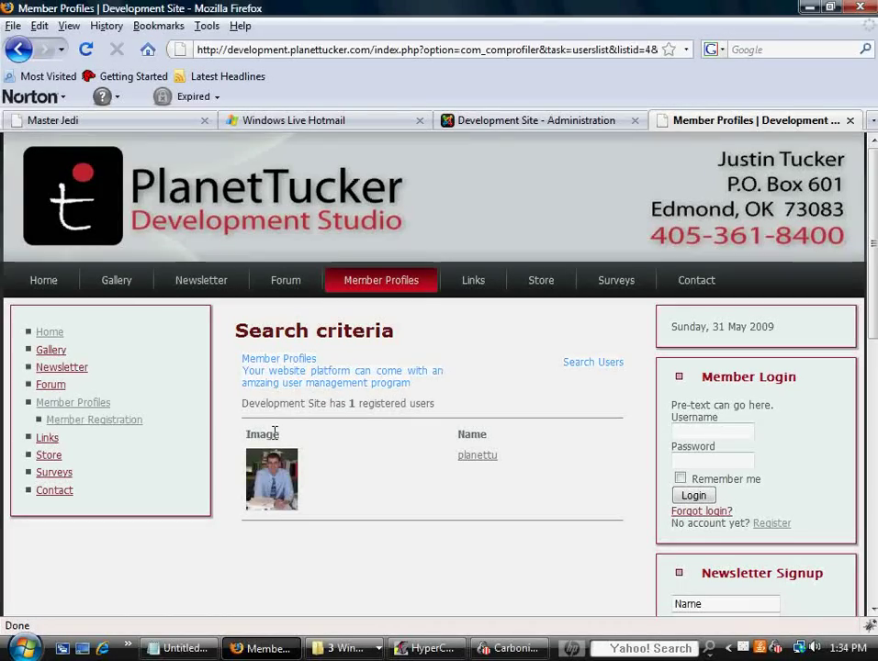
left_click(275, 433)
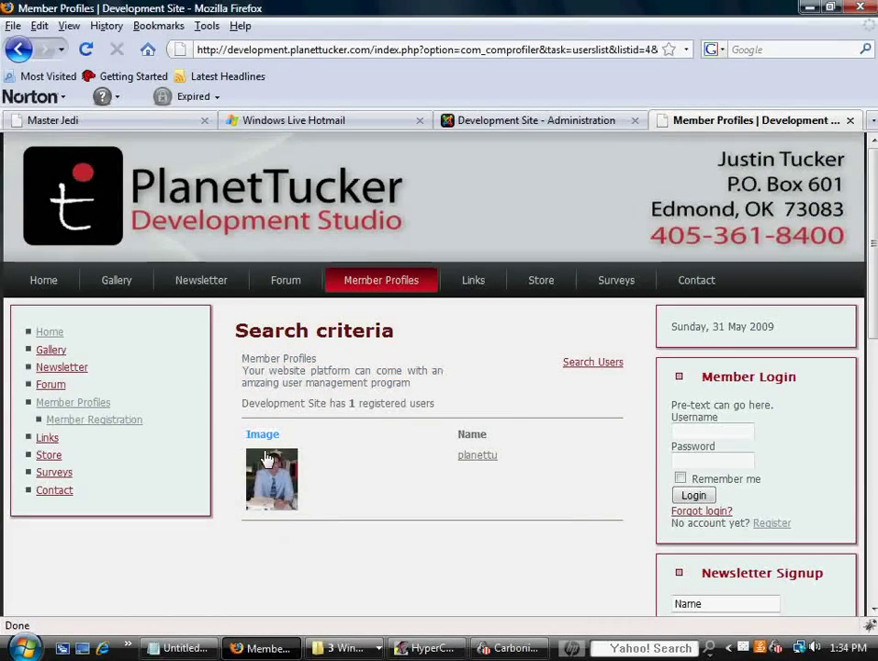
left_click(505, 122)
left_click(70, 249)
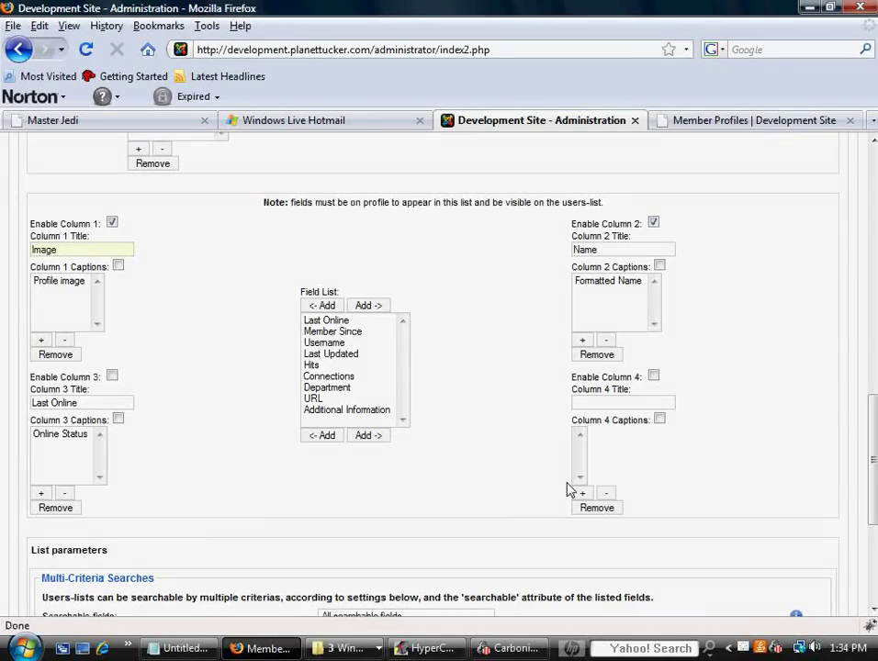
left_click(80, 249)
Remove the Profile image field from Column 1 and check the fields offered for sorting and filtering
left_click(57, 283)
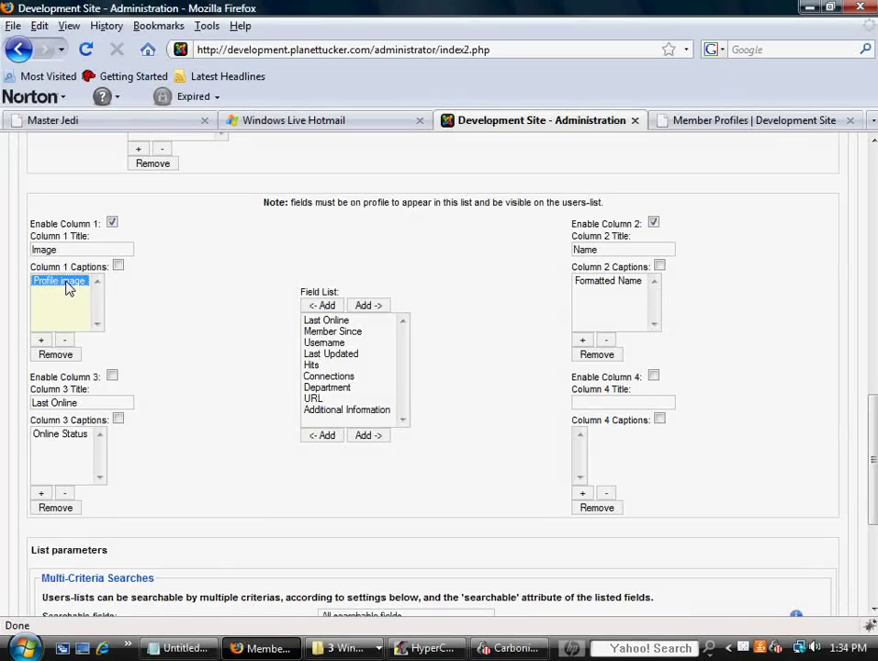
left_click(57, 355)
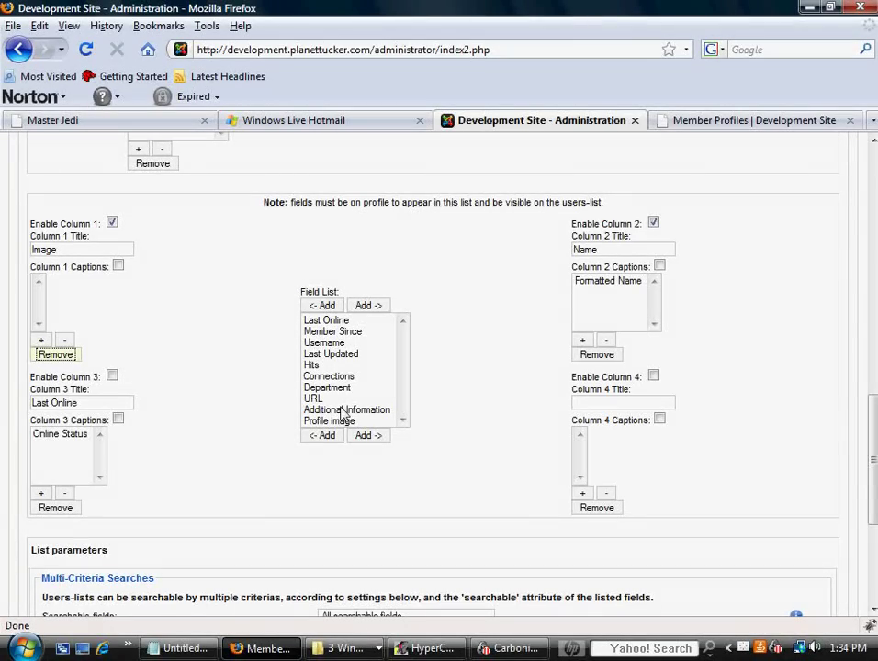
scroll(763, 232, "up", 15)
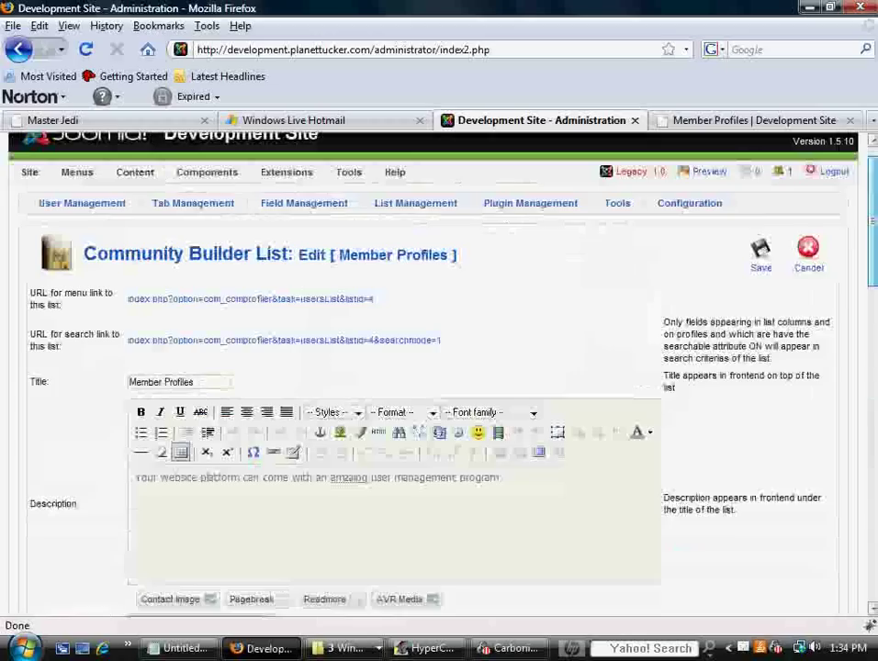
scroll(439, 368, "down", 10)
left_click(230, 298)
left_click(230, 423)
left_click(230, 423)
left_click(375, 364)
Add the Profile image field from the Field List back to Column 1
scroll(321, 372, "down", 9)
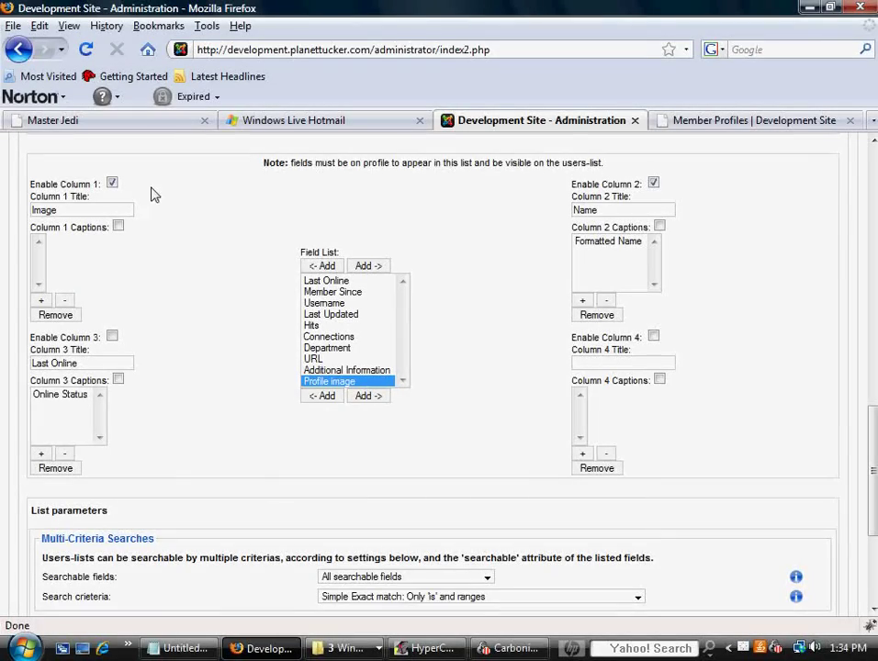
left_click(323, 267)
left_click(57, 244)
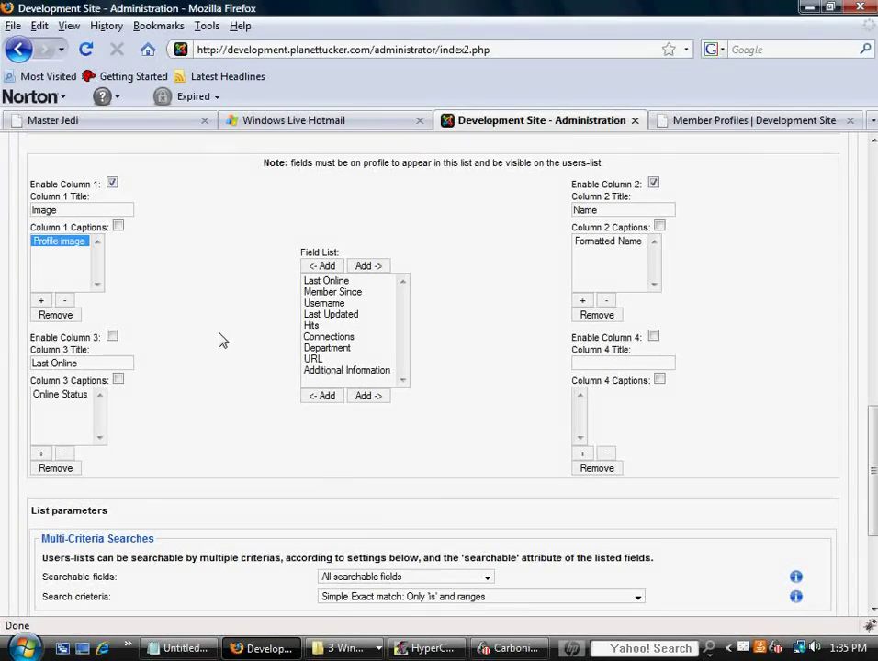
Check the front-end member list and enable Column 3, titled Last Online, in the list settings
left_click(716, 122)
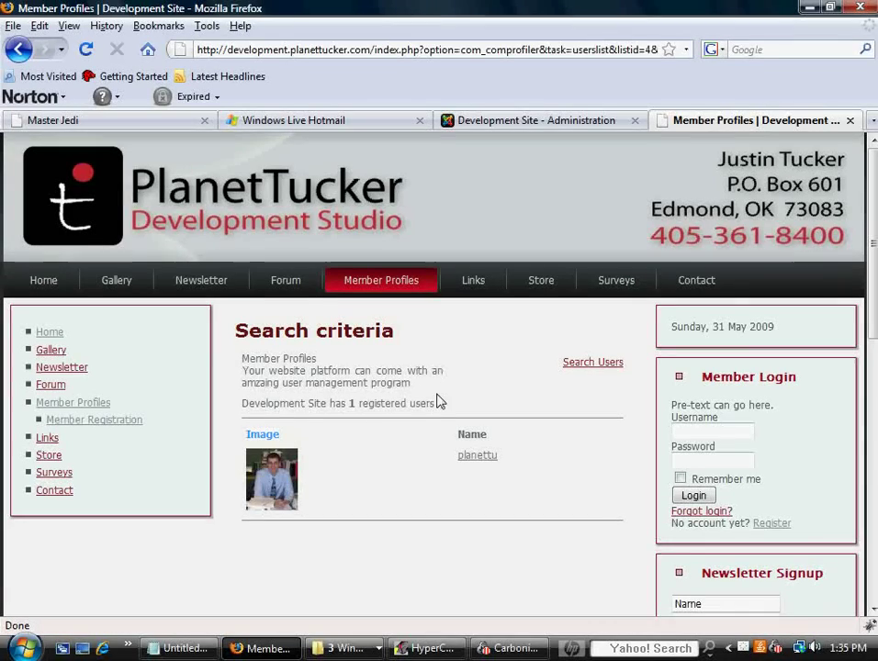
left_click(529, 121)
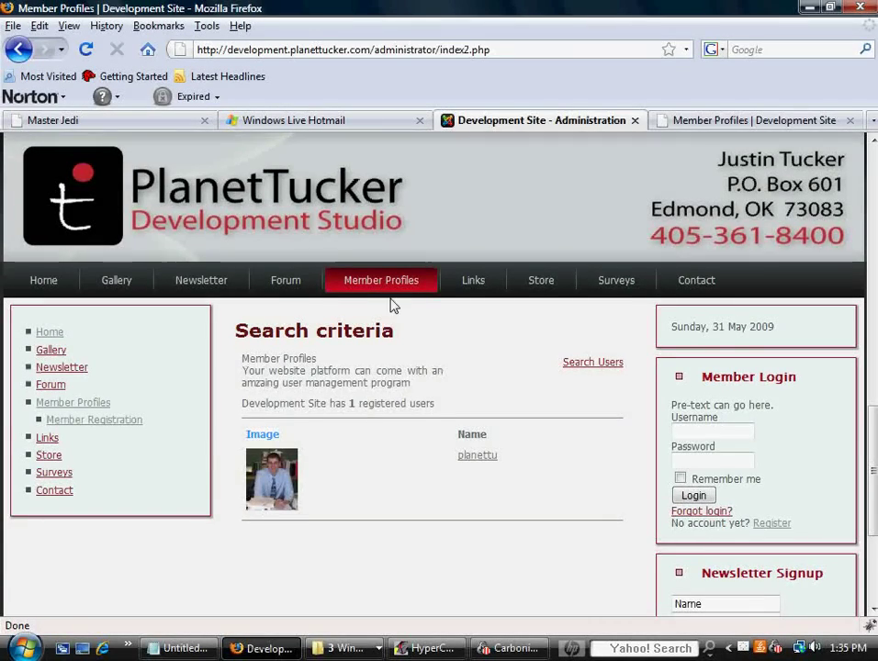
scroll(221, 504, "down", 3)
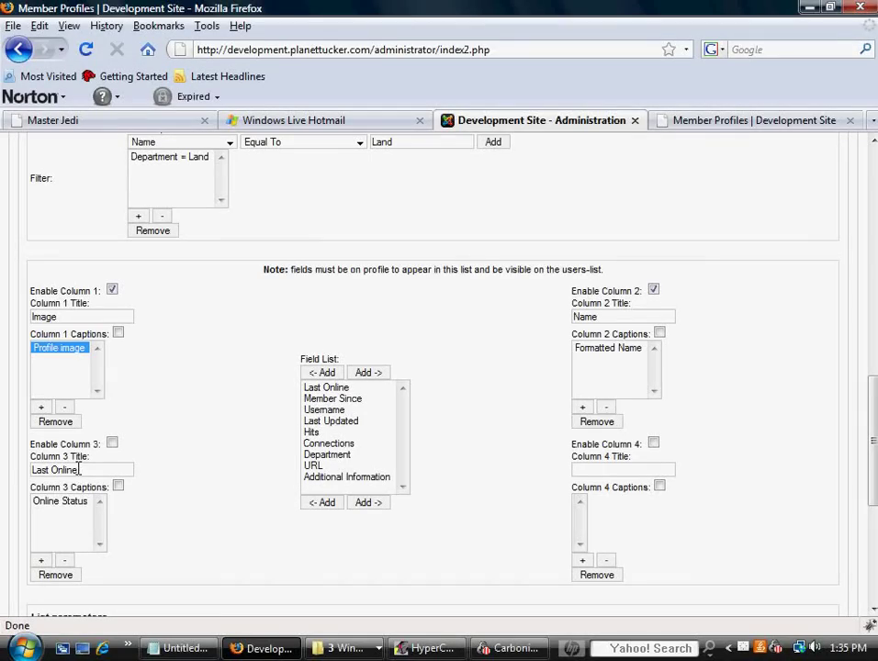
left_click(68, 511)
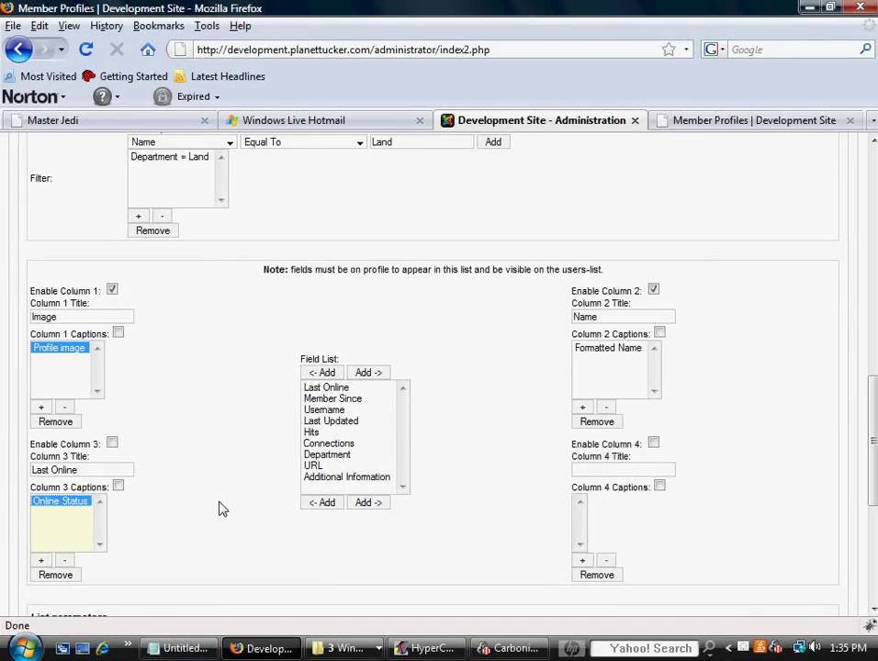
left_click(112, 443)
Remove the Department = Land filter from the Member Profiles list and save the list
left_click_drag(875, 425, 875, 286)
scroll(479, 452, "down", 1)
scroll(488, 454, "down", 5)
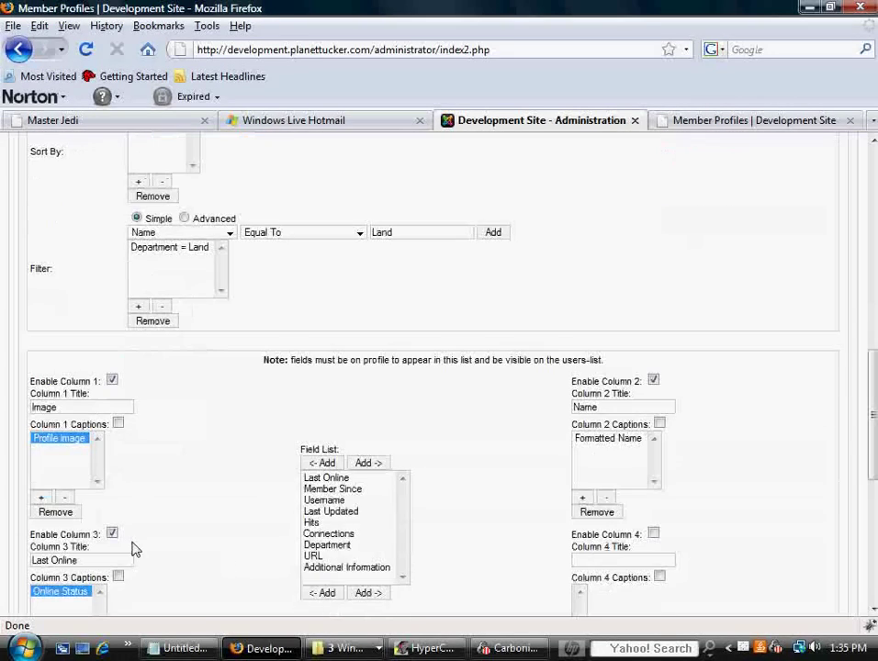
scroll(315, 507, "up", 2)
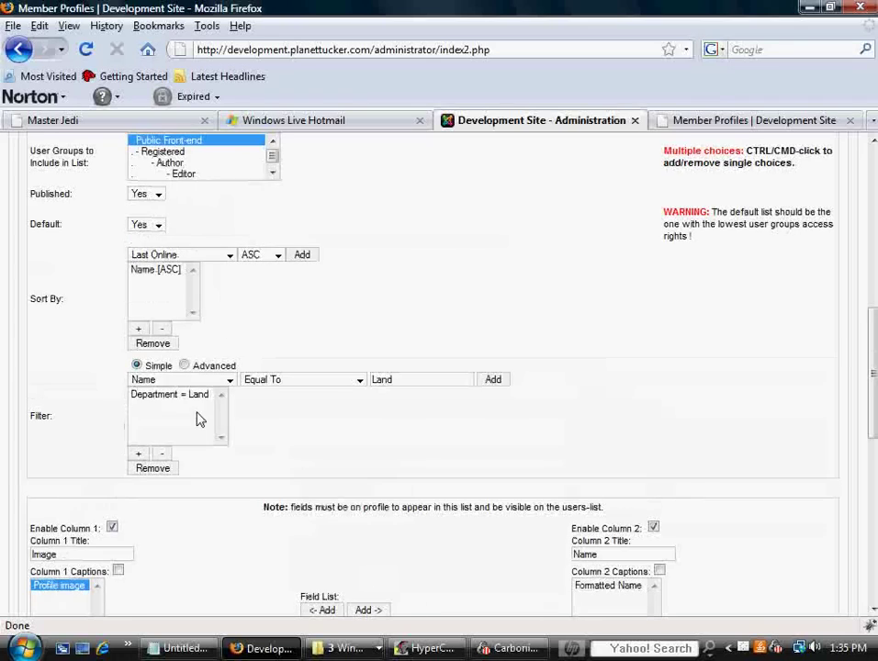
left_click(190, 400)
left_click(157, 473)
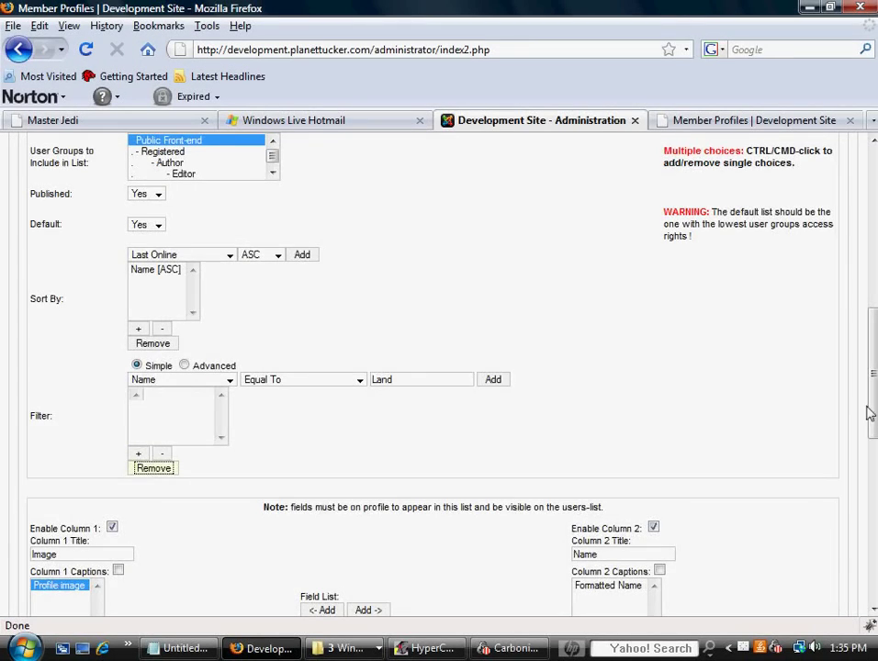
scroll(871, 410, "up", 1)
scroll(871, 409, "up", 6)
left_click(759, 282)
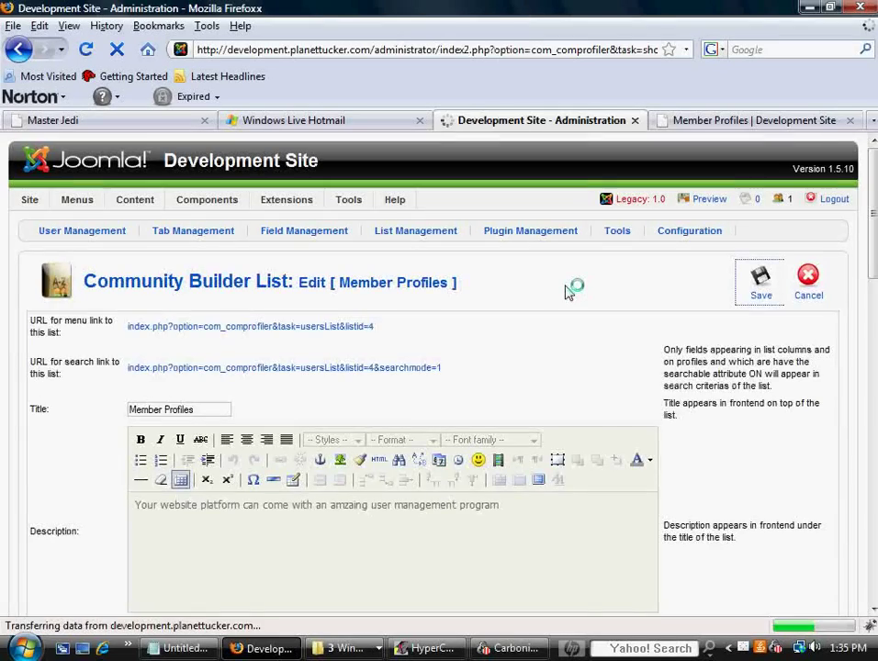
Reload the front-end Member Profiles page to check the newly enabled third column
left_click(719, 125)
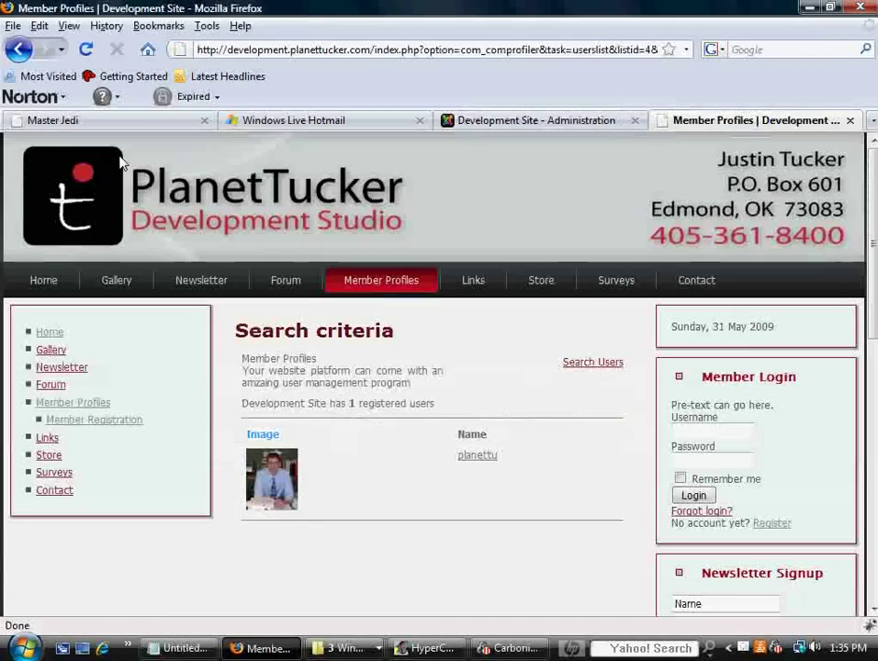
left_click(86, 50)
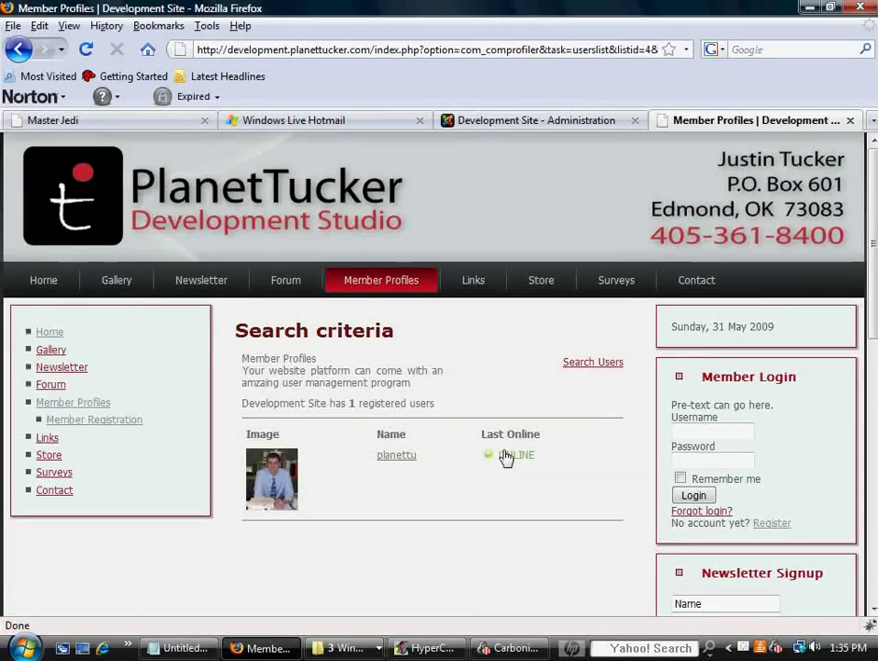
Reopen the Member Profiles list, change the Column 3 title to "Online?" and save the list
left_click(553, 120)
left_click(112, 415)
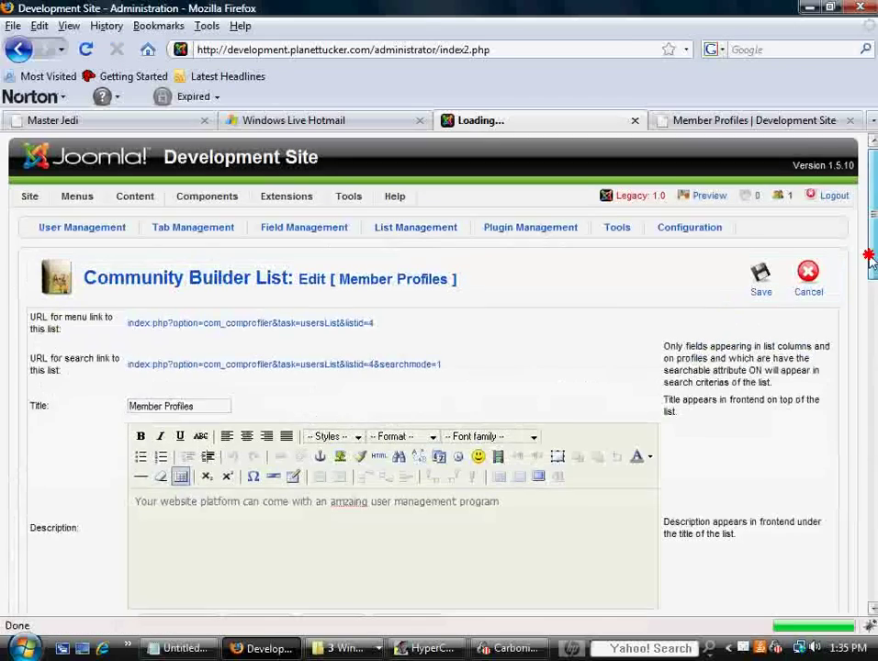
left_click_drag(869, 254, 870, 486)
scroll(788, 498, "down", 3)
left_click_drag(81, 332, 11, 332)
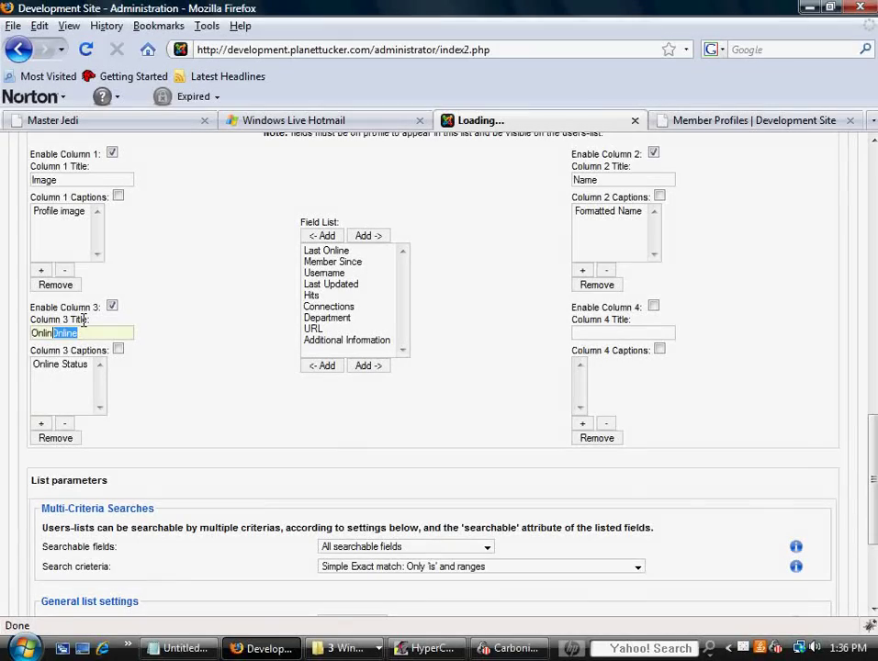
key("shift+Right")
left_click_drag(873, 469, 835, 83)
left_click(760, 280)
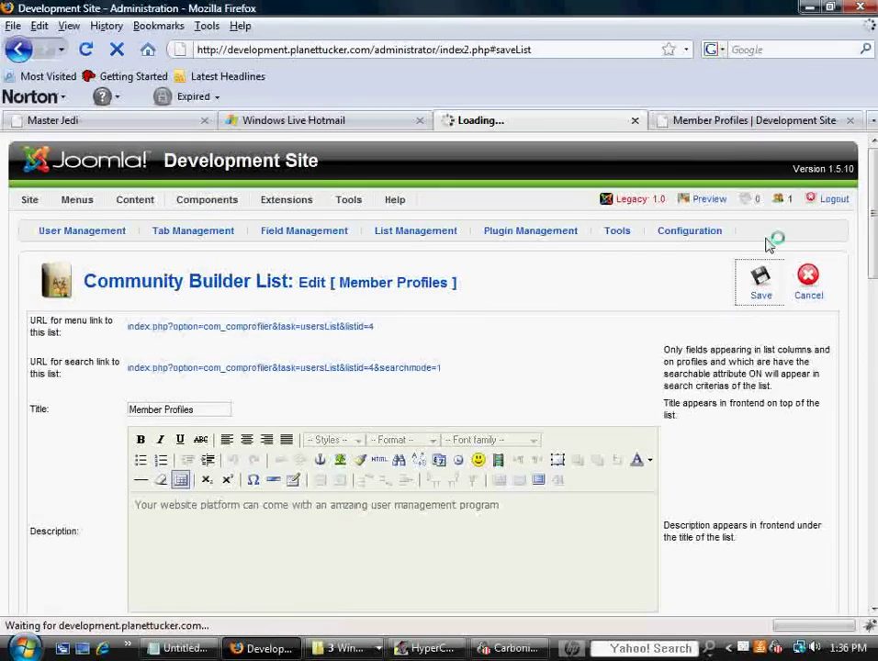
Reload the front-end Member Profiles page to check the renamed column and open the member's profile from the online status
left_click(737, 127)
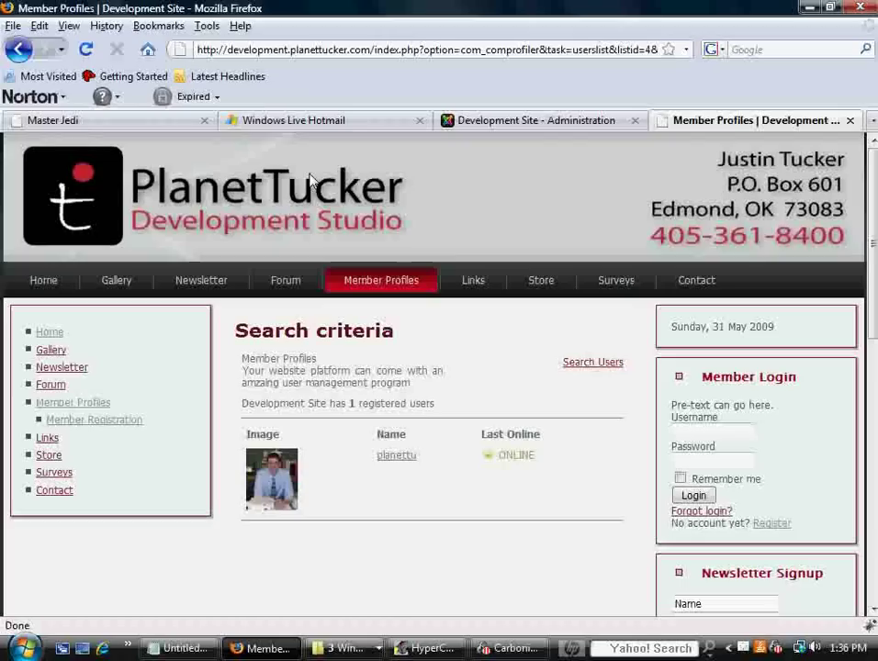
left_click(93, 48)
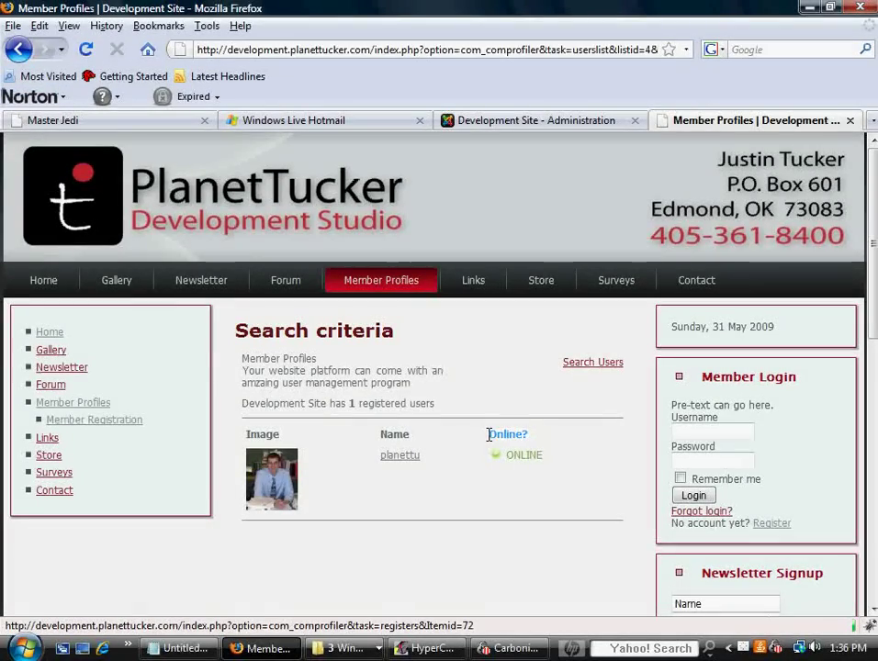
left_click(516, 456)
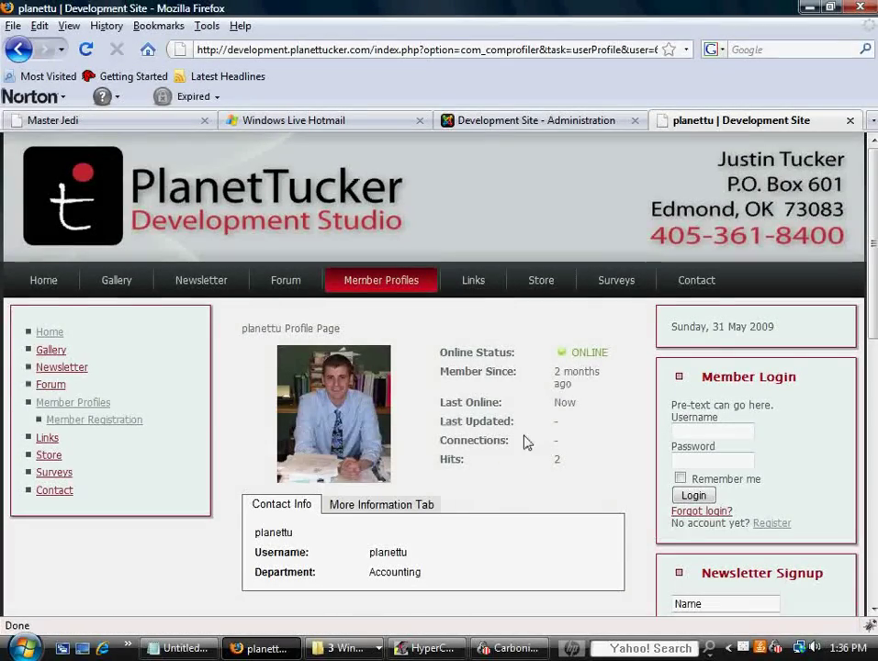
Reopen the Member Profiles list to review its column settings and return to the member's front-end profile page
left_click(521, 120)
left_click(112, 413)
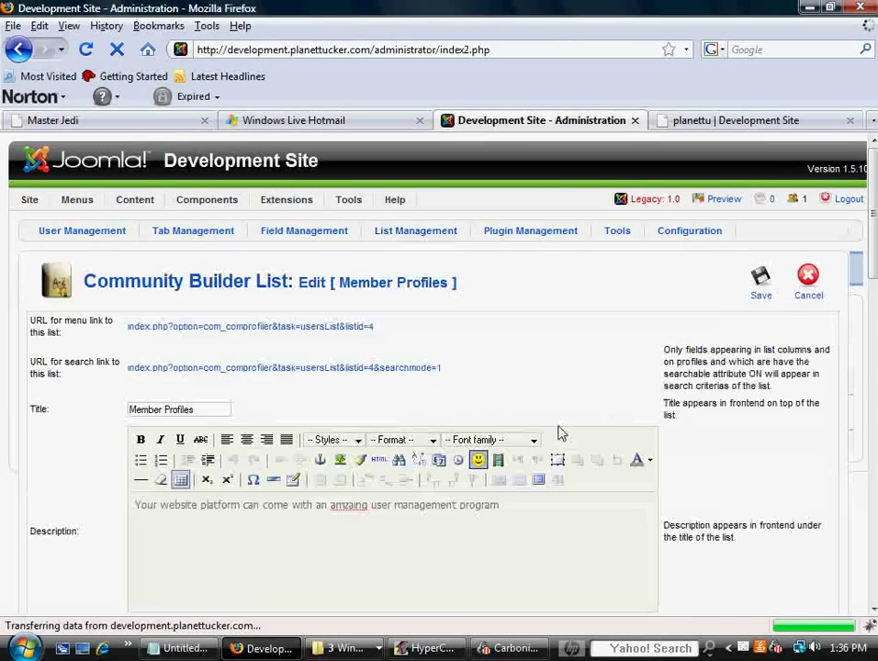
left_click_drag(873, 289, 874, 542)
scroll(424, 260, "up", 4)
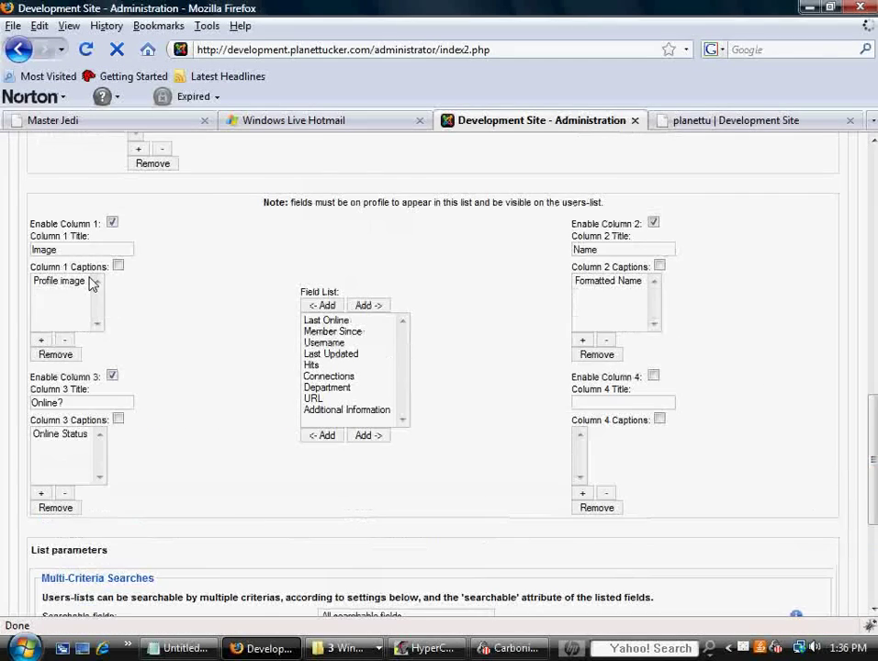
left_click(701, 125)
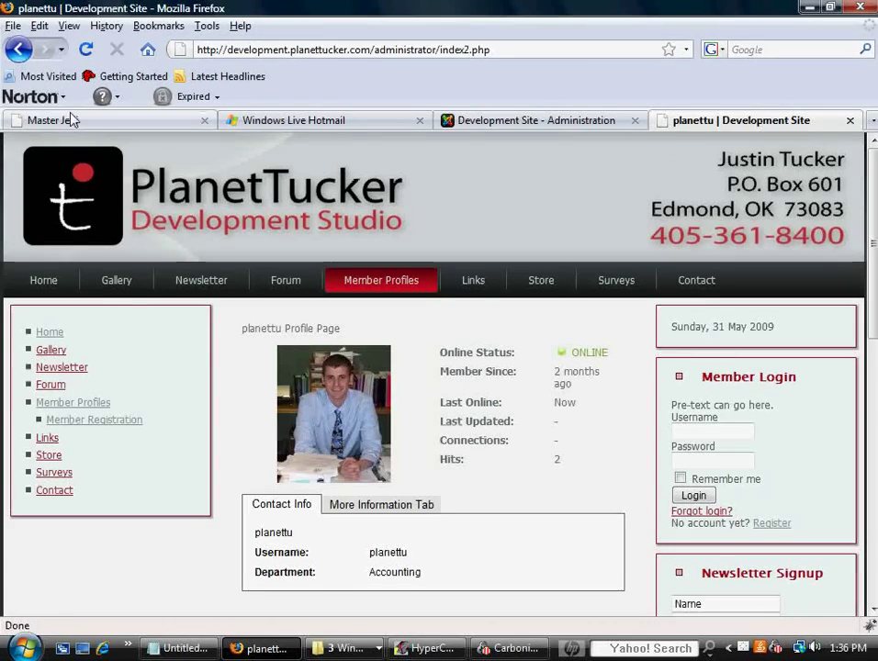
Return the front-end page to the member list, then examine the searchable fields options in the Member Profiles list's administration settings
left_click(16, 53)
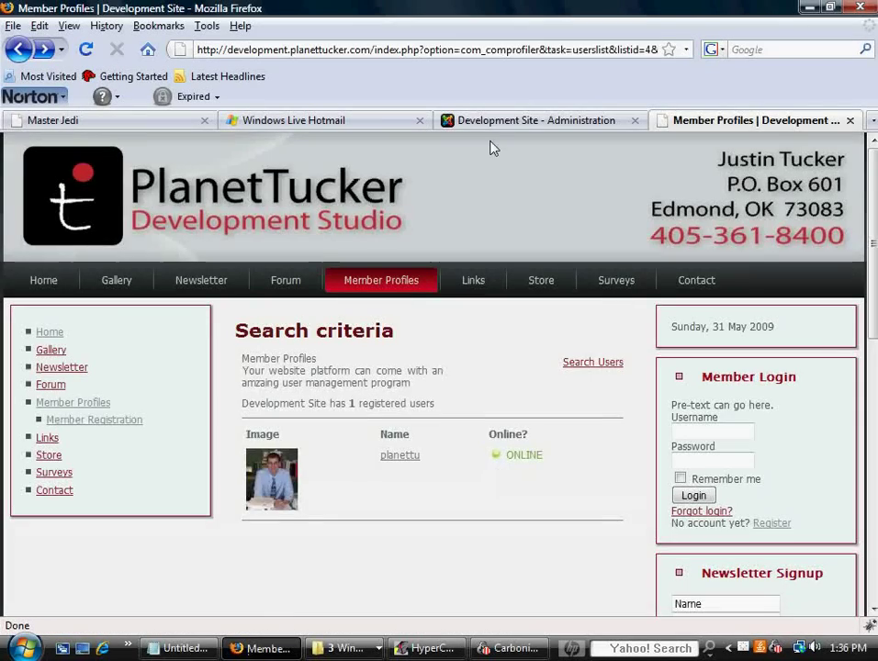
left_click(507, 122)
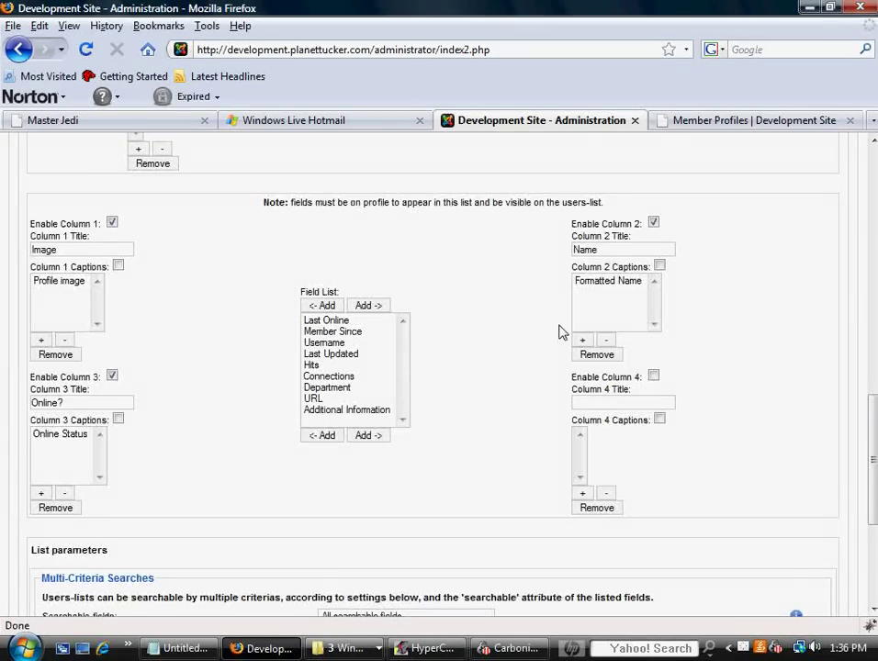
scroll(482, 421, "down", 2)
scroll(478, 421, "down", 2)
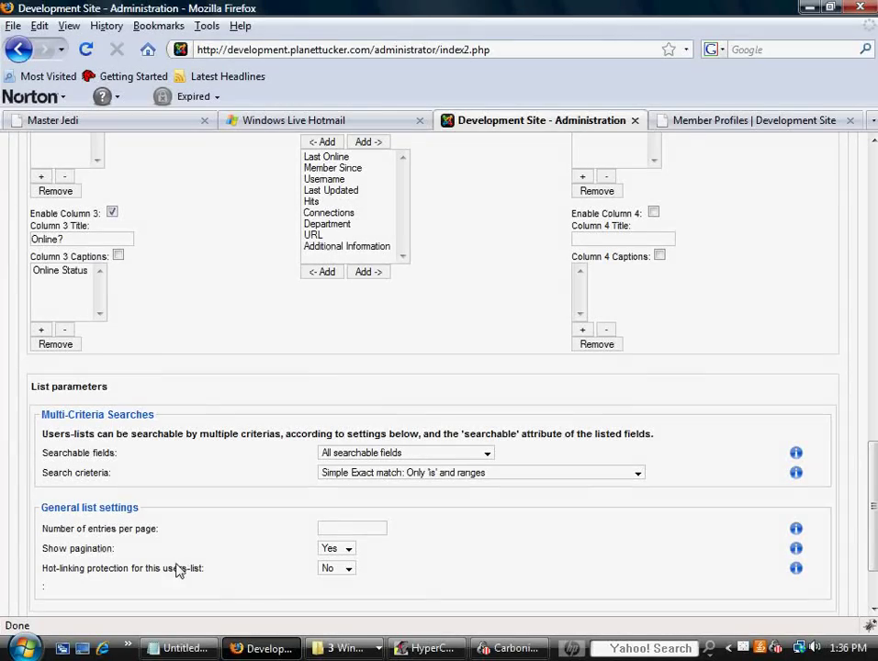
left_click(490, 454)
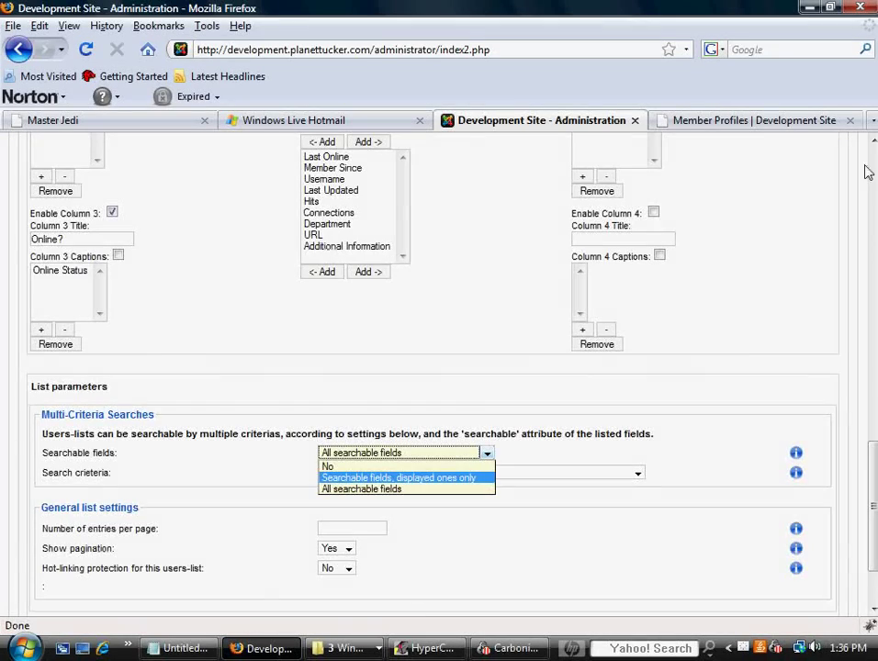
Review the list parameters of Member Profiles, covering the searchable fields choices, search criteria and number of entries per page
scroll(790, 228, "up", 15)
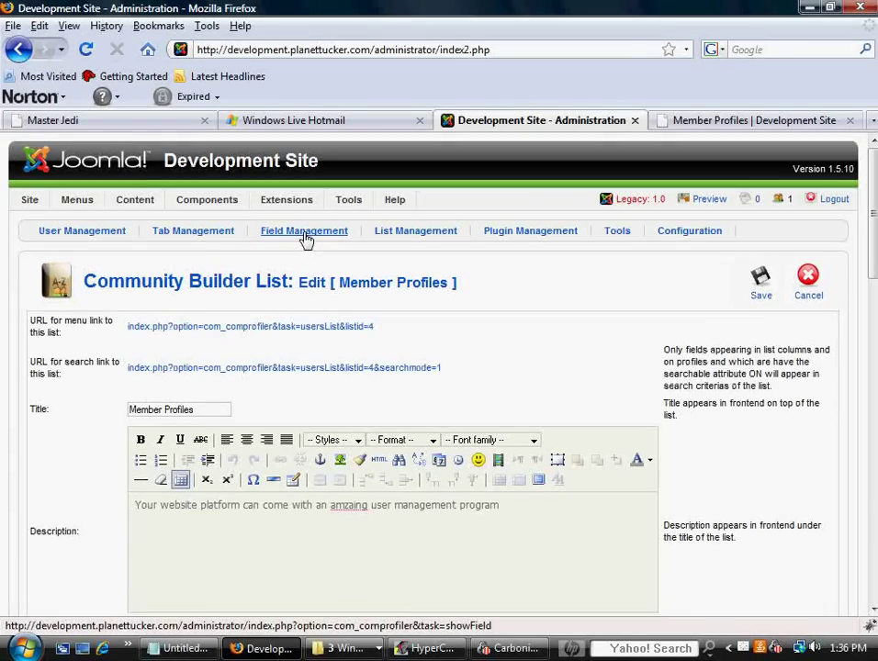
scroll(627, 276, "down", 15)
scroll(774, 537, "down", 4)
left_click(484, 407)
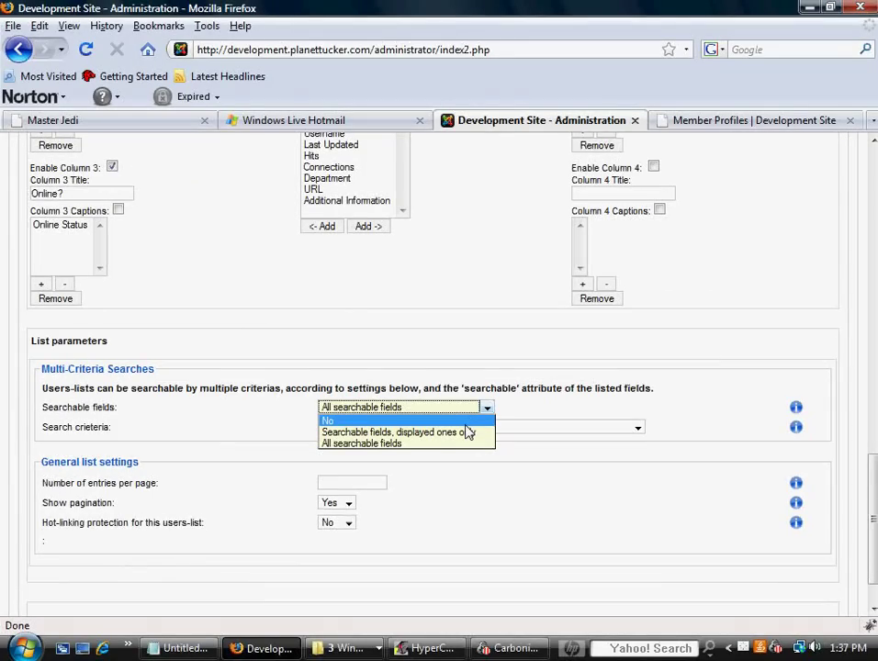
left_click(591, 411)
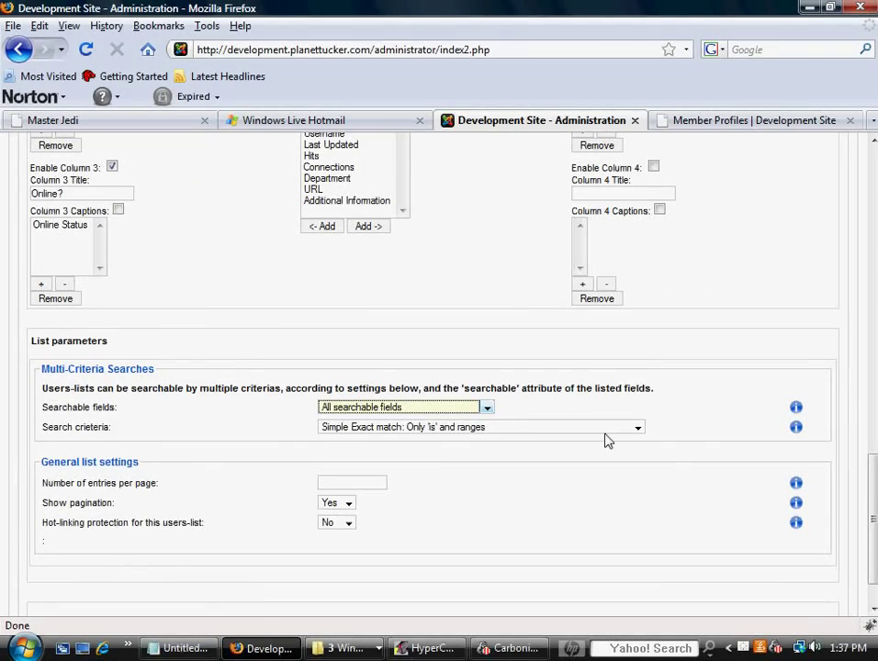
left_click(638, 428)
left_click(641, 432)
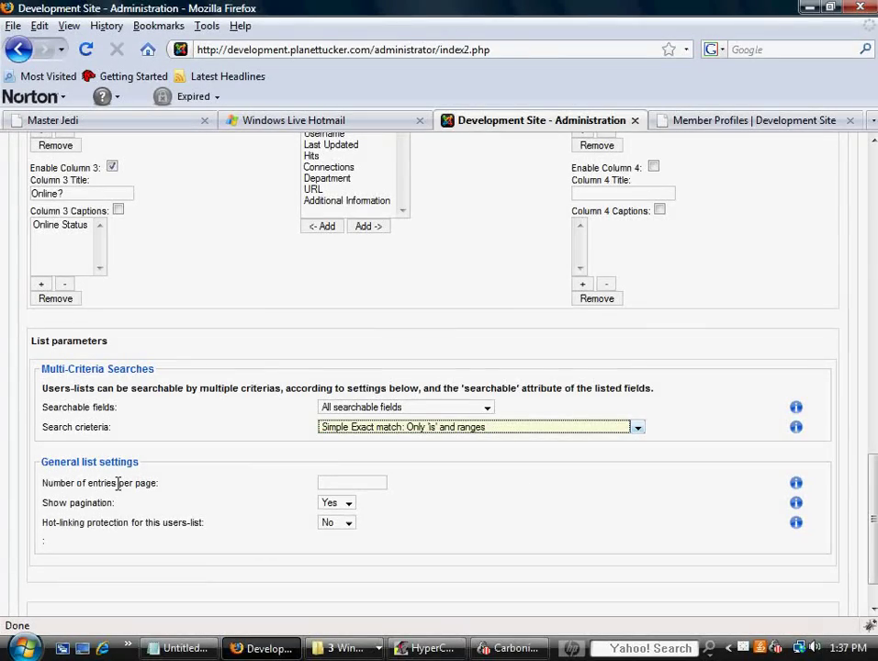
left_click(363, 482)
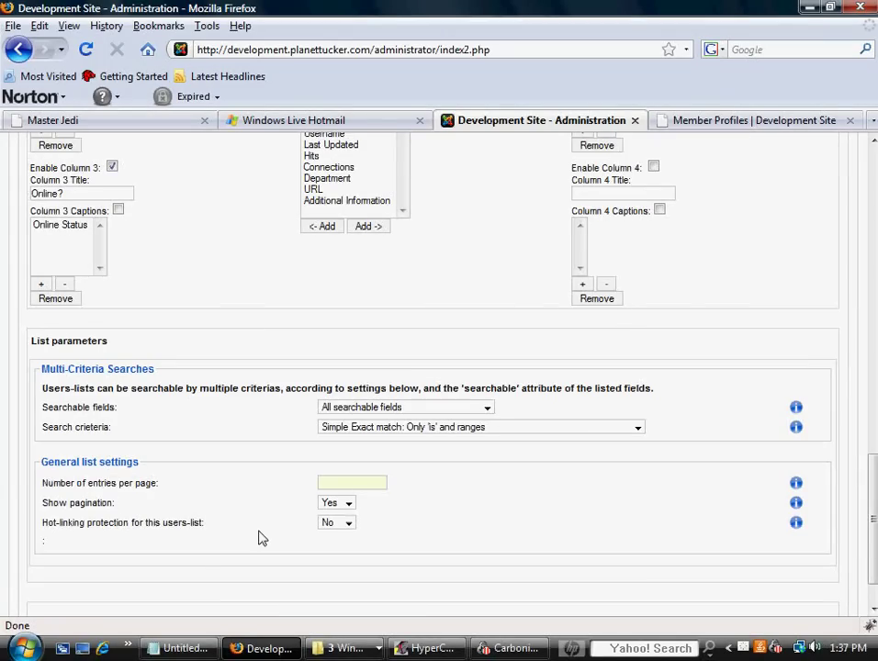
Review the user group access, sorting, filter and column settings of the Member Profiles list
scroll(461, 551, "up", 12)
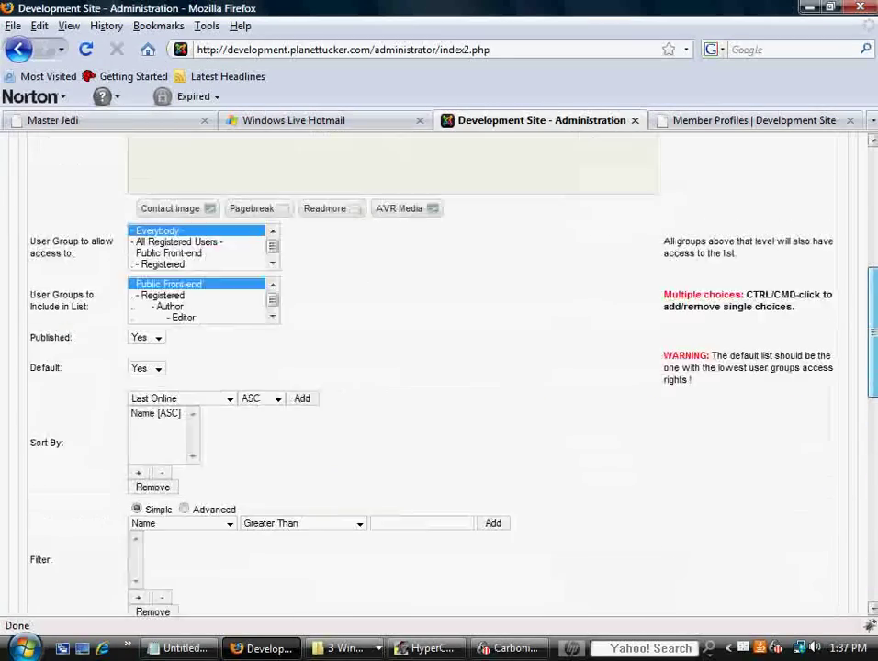
scroll(755, 464, "down", 6)
scroll(499, 456, "up", 1)
scroll(499, 456, "up", 1)
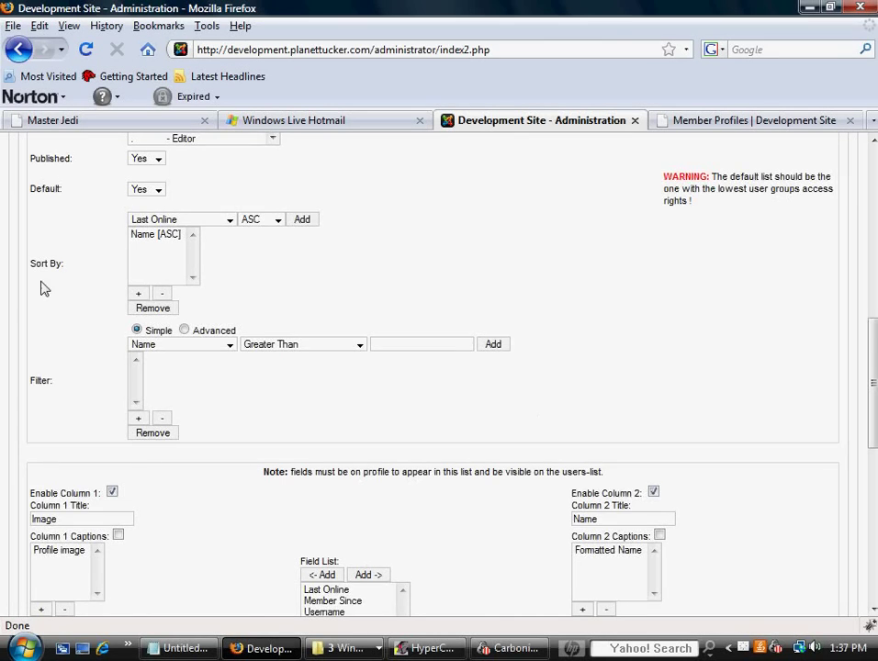
scroll(97, 450, "down", 3)
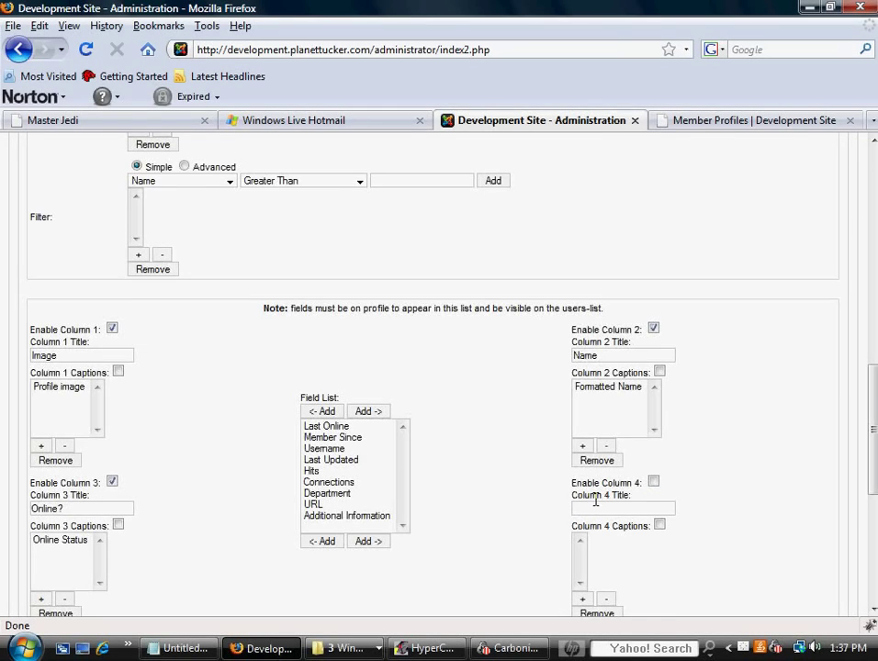
scroll(445, 499, "up", 5)
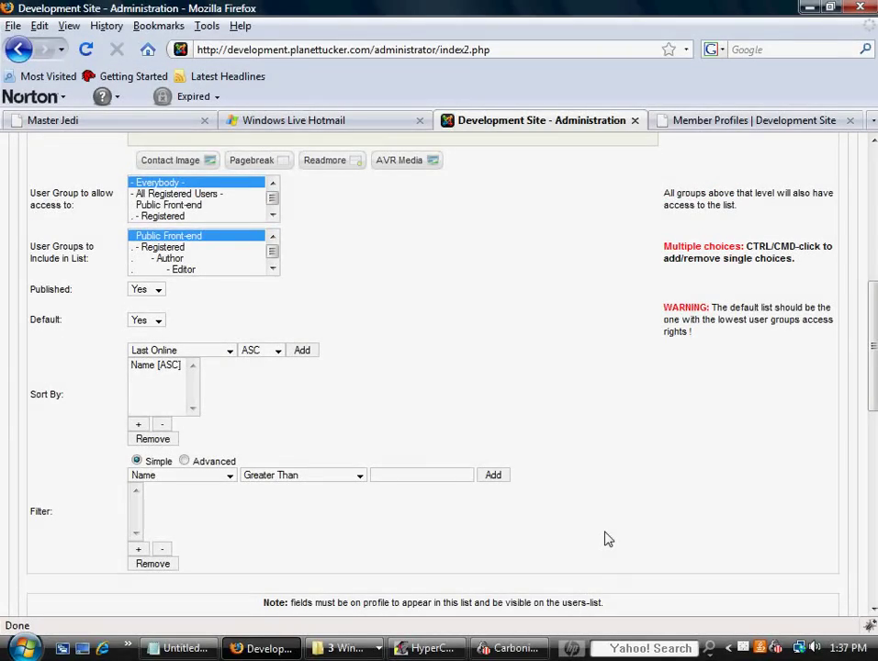
Examine the menu link and search link URLs of the Member Profiles list
scroll(606, 514, "up", 7)
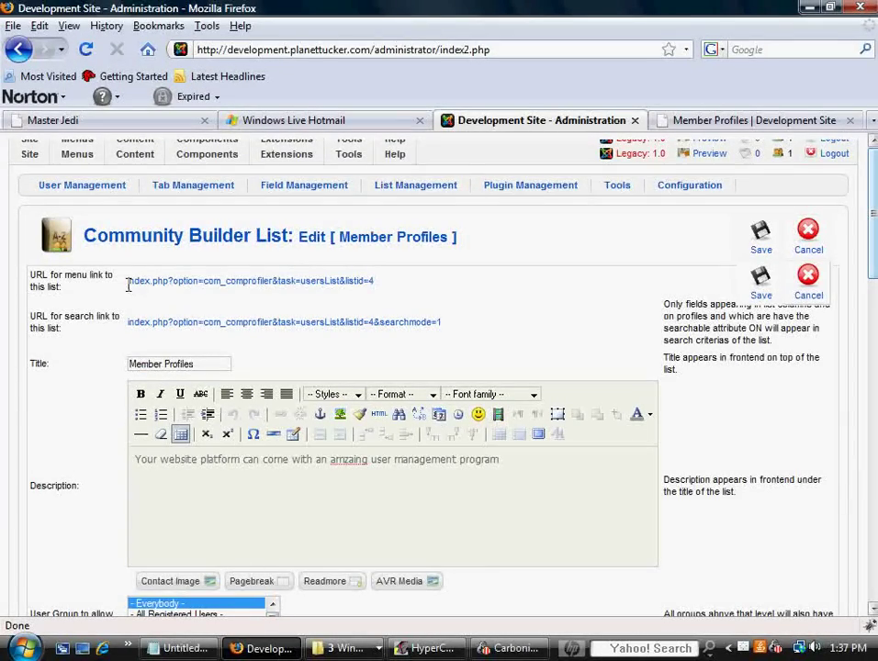
left_click_drag(442, 367, 33, 318)
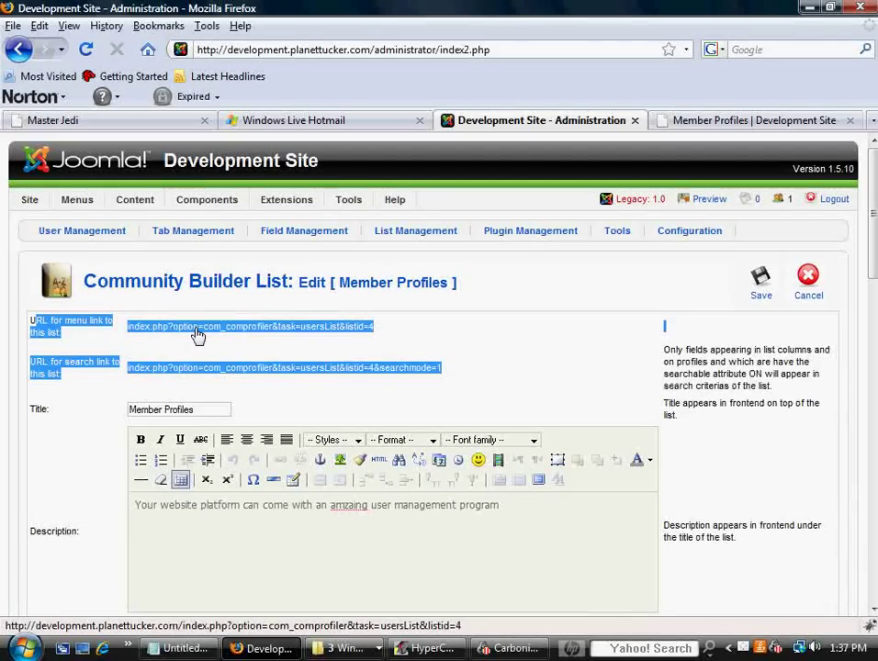
left_click(456, 342)
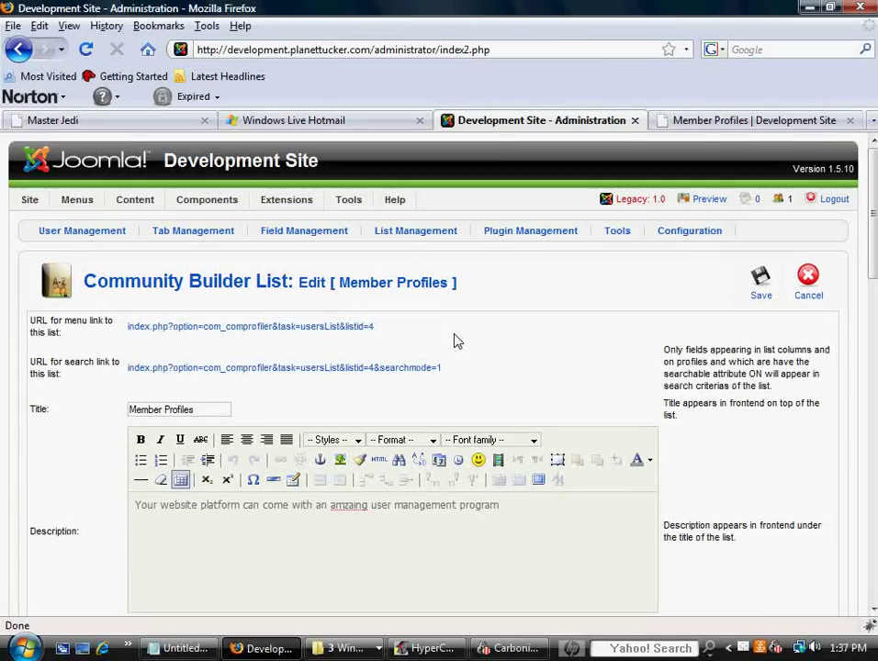